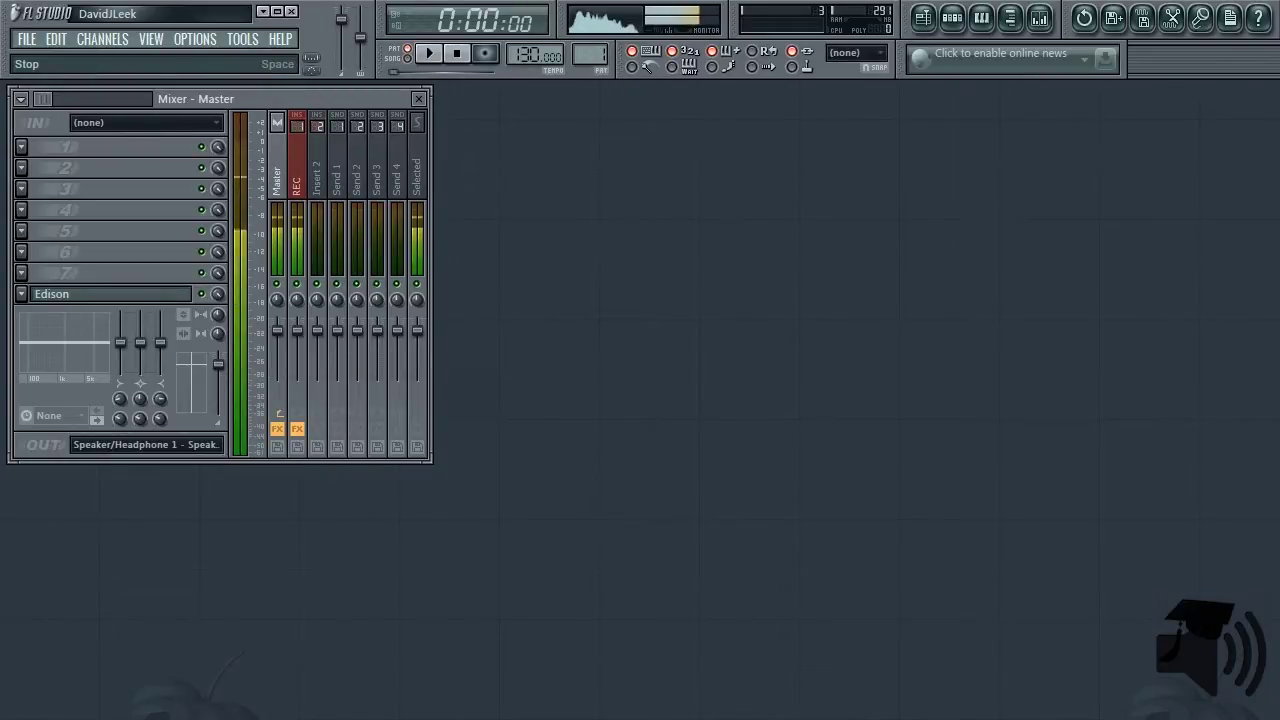
Check the REC track's microphone input and compare its sound with its effect slots disabled and enabled.
click(308, 190)
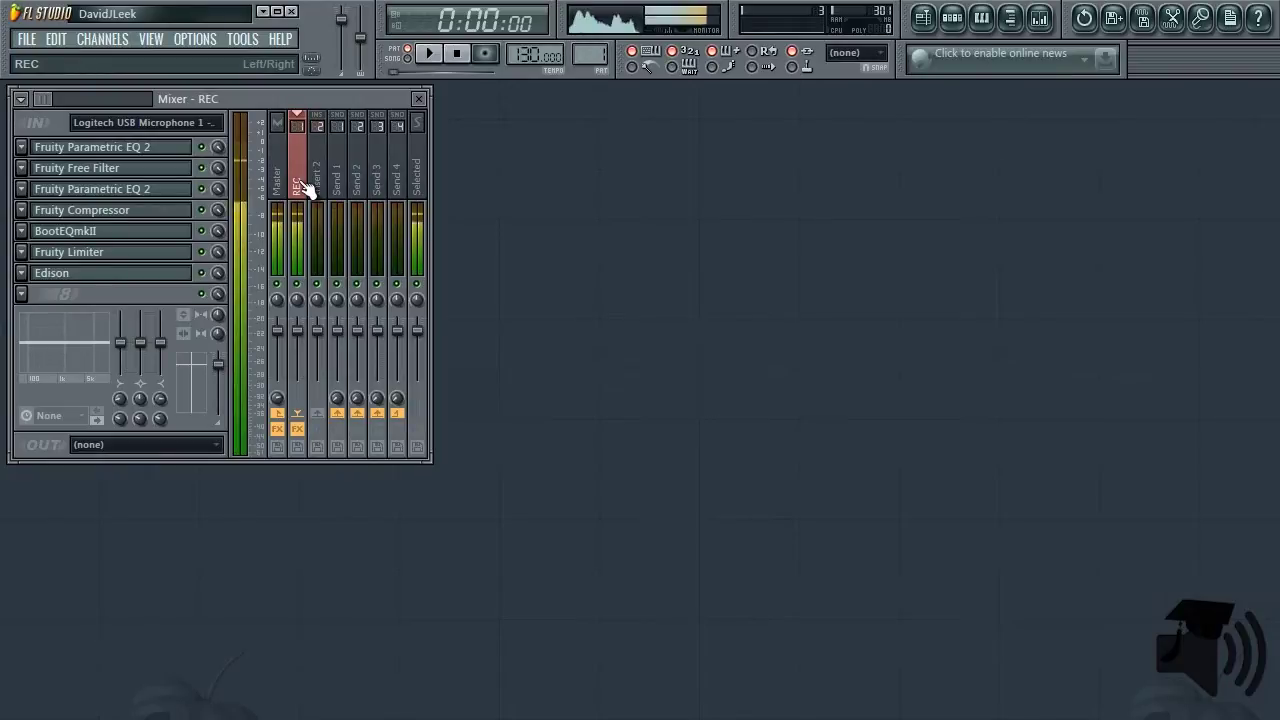
click(218, 122)
click(196, 255)
click(299, 431)
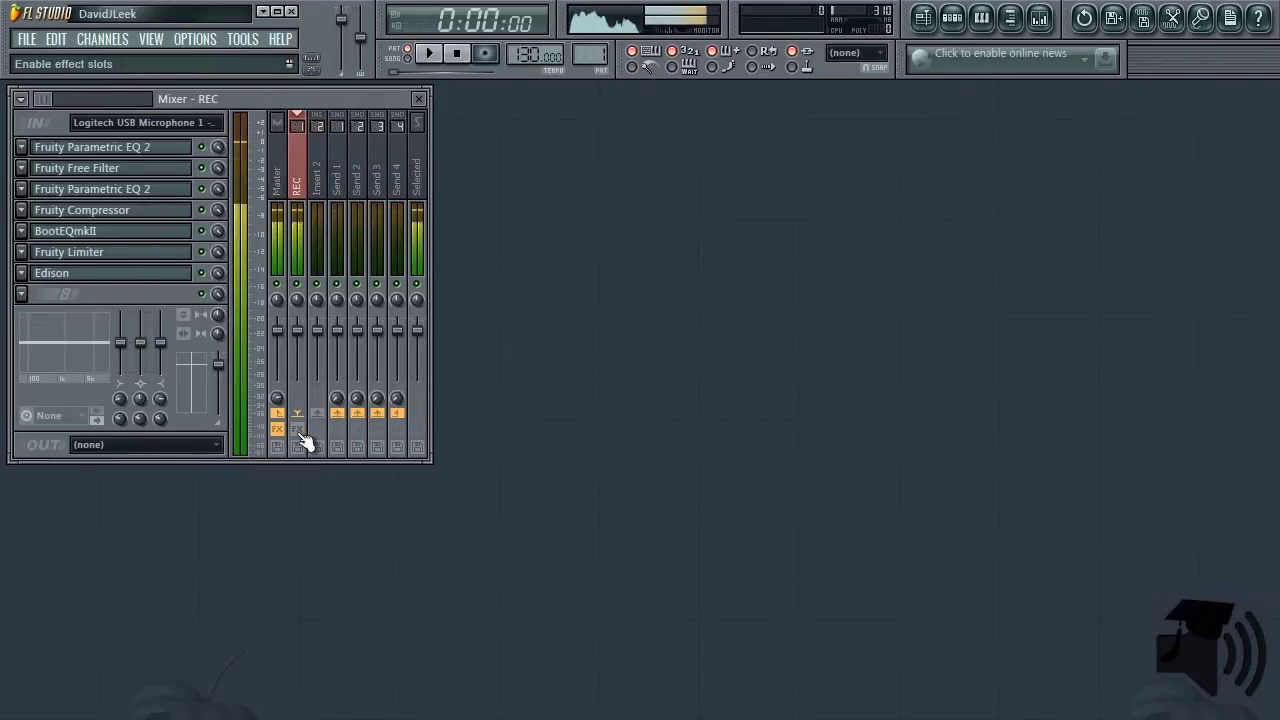
click(300, 432)
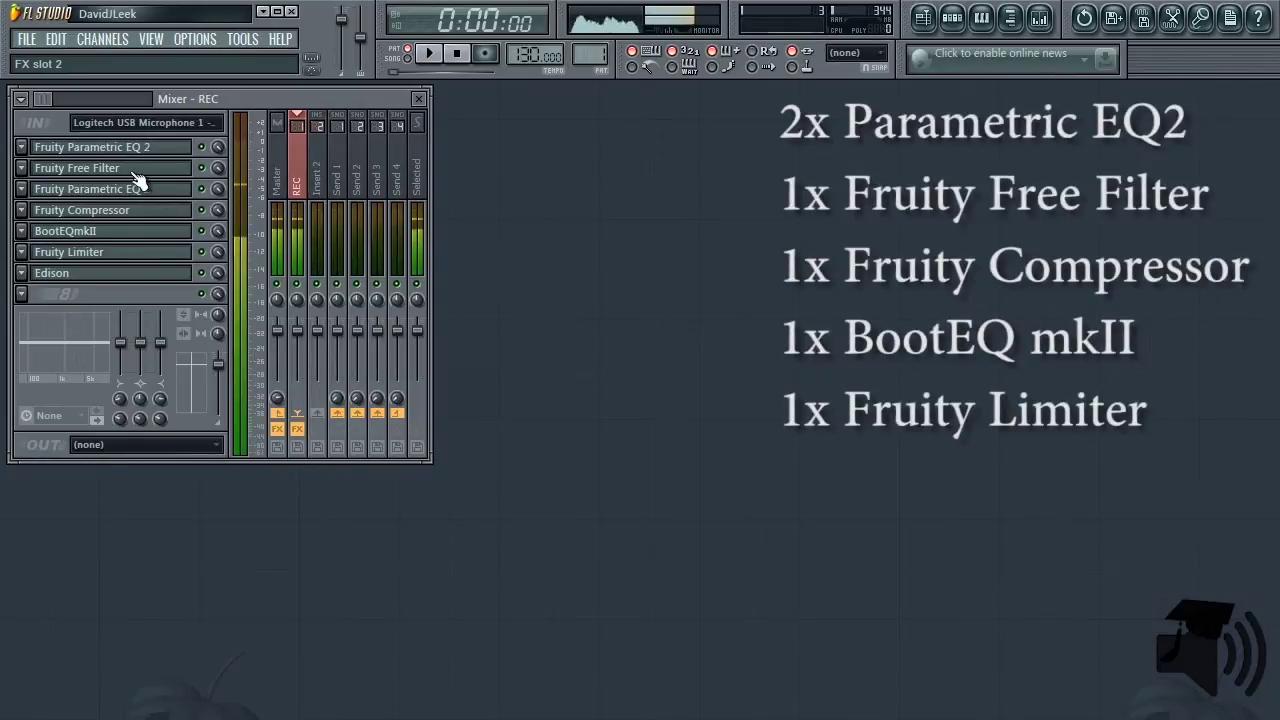
View the REC track's BootEQmkII plugin, and browse the downloads page of the Variety of Sound website in the browser.
click(106, 231)
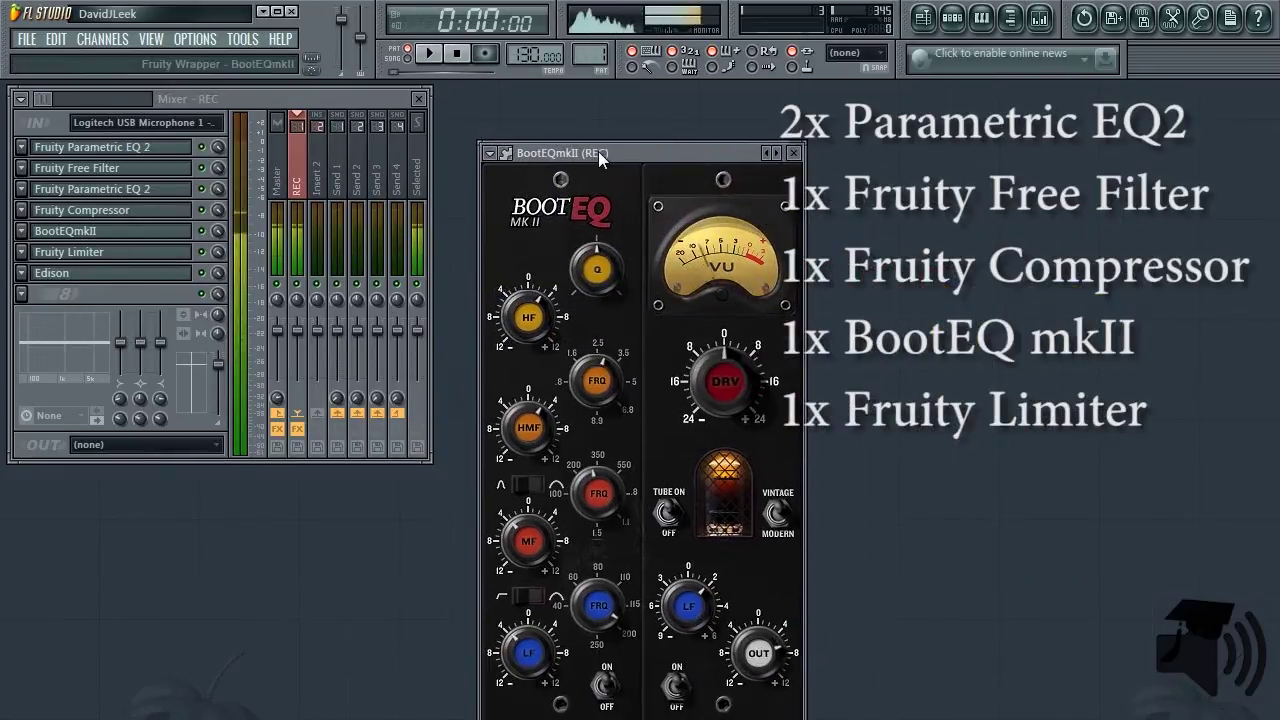
drag(618, 161, 581, 110)
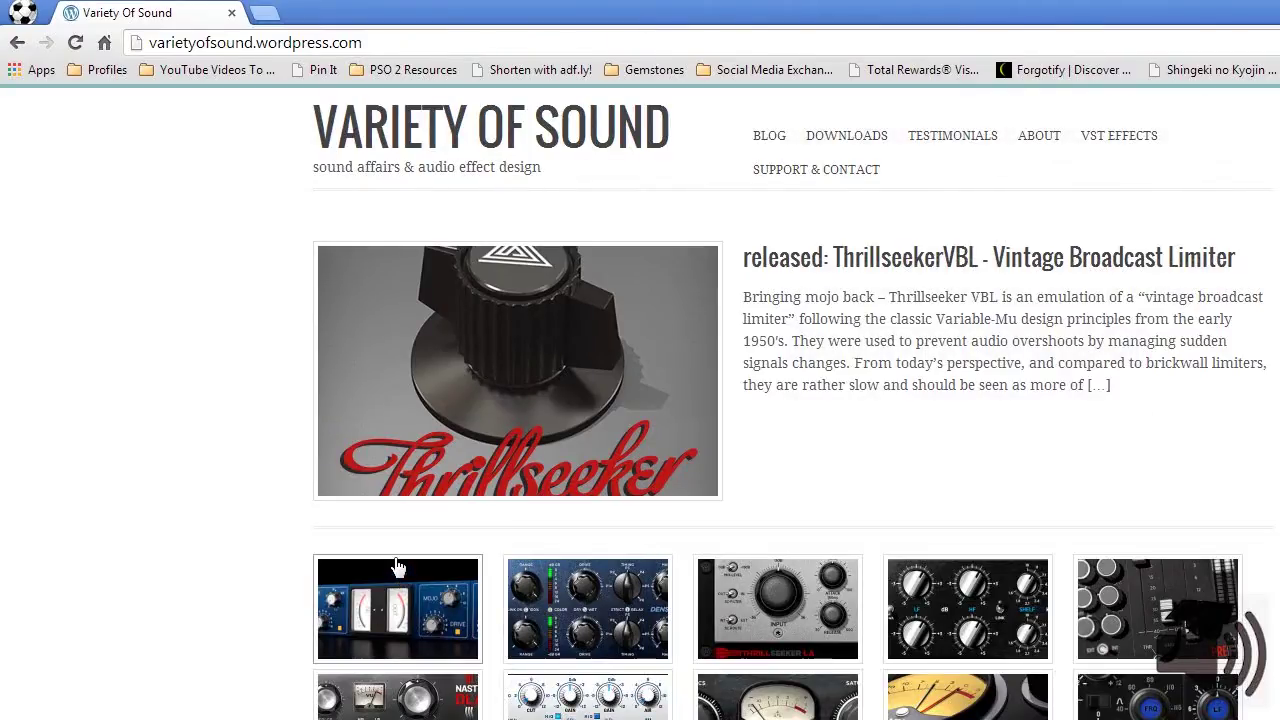
click(850, 137)
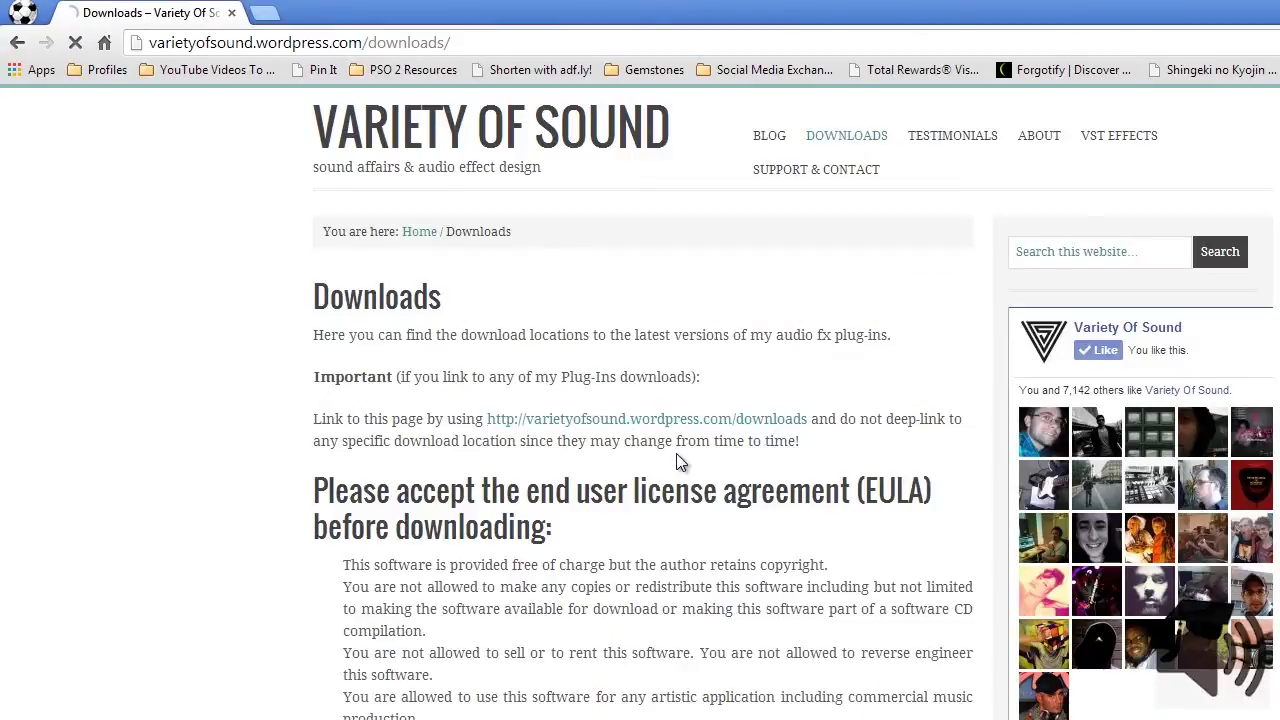
scroll(600, 400, down, 10)
drag(350, 312, 436, 323)
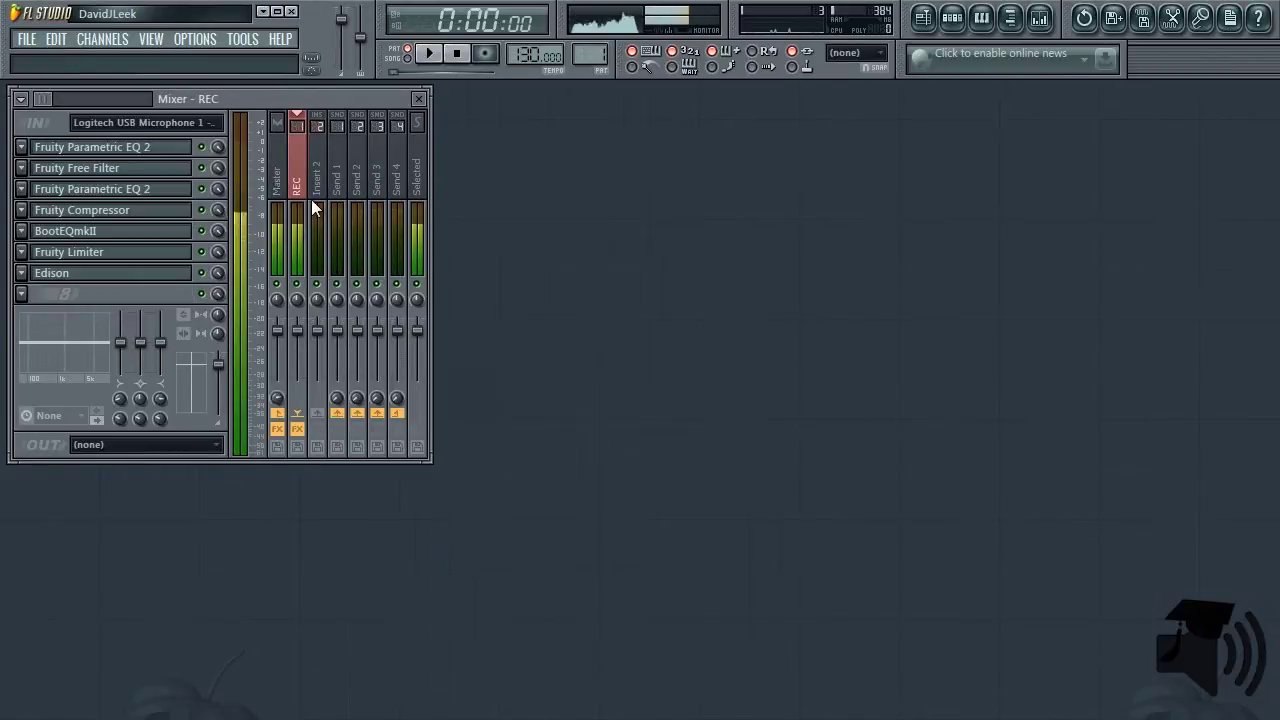
Load Fruity Parametric EQ 2 into the first effect slot of the Insert 2 track.
click(317, 195)
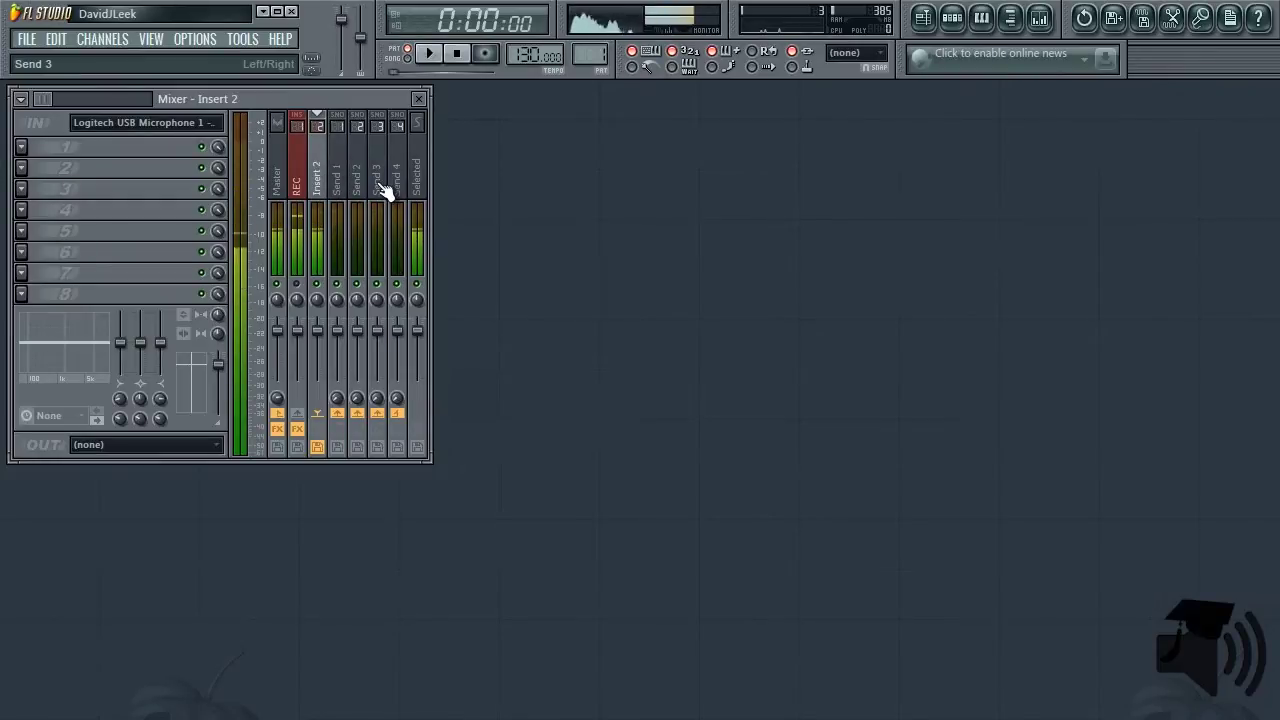
click(21, 146)
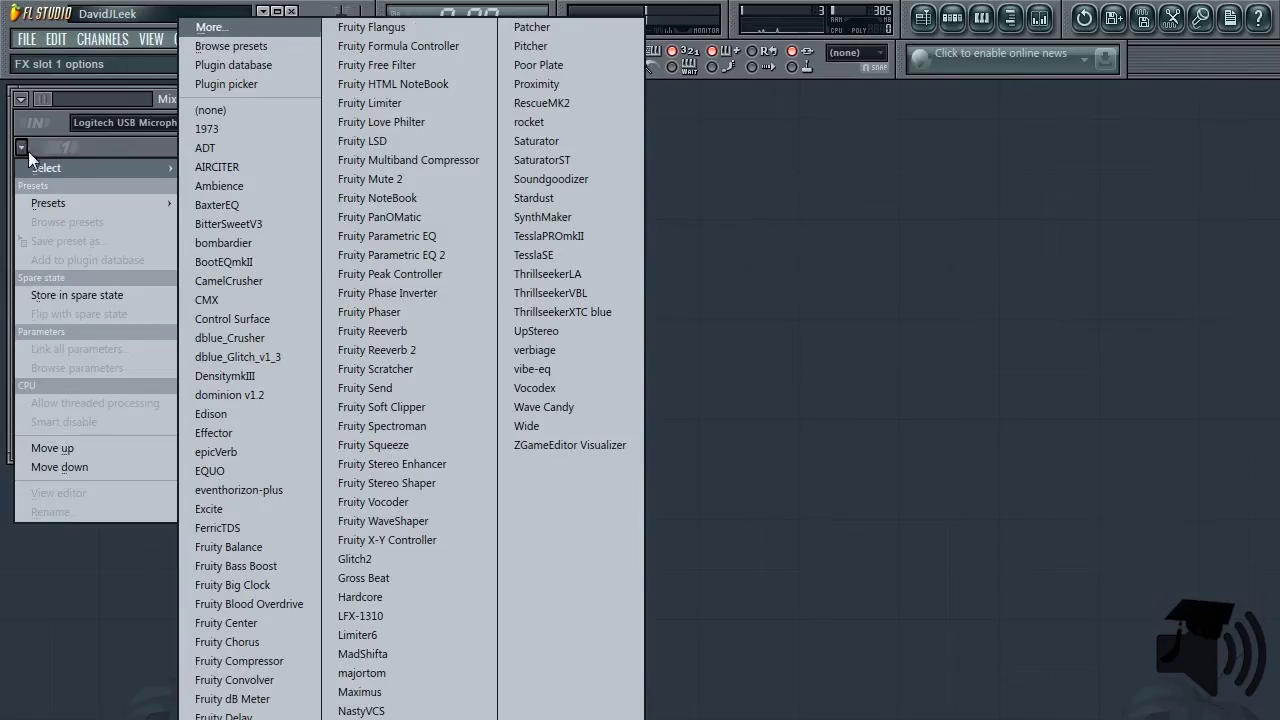
click(457, 253)
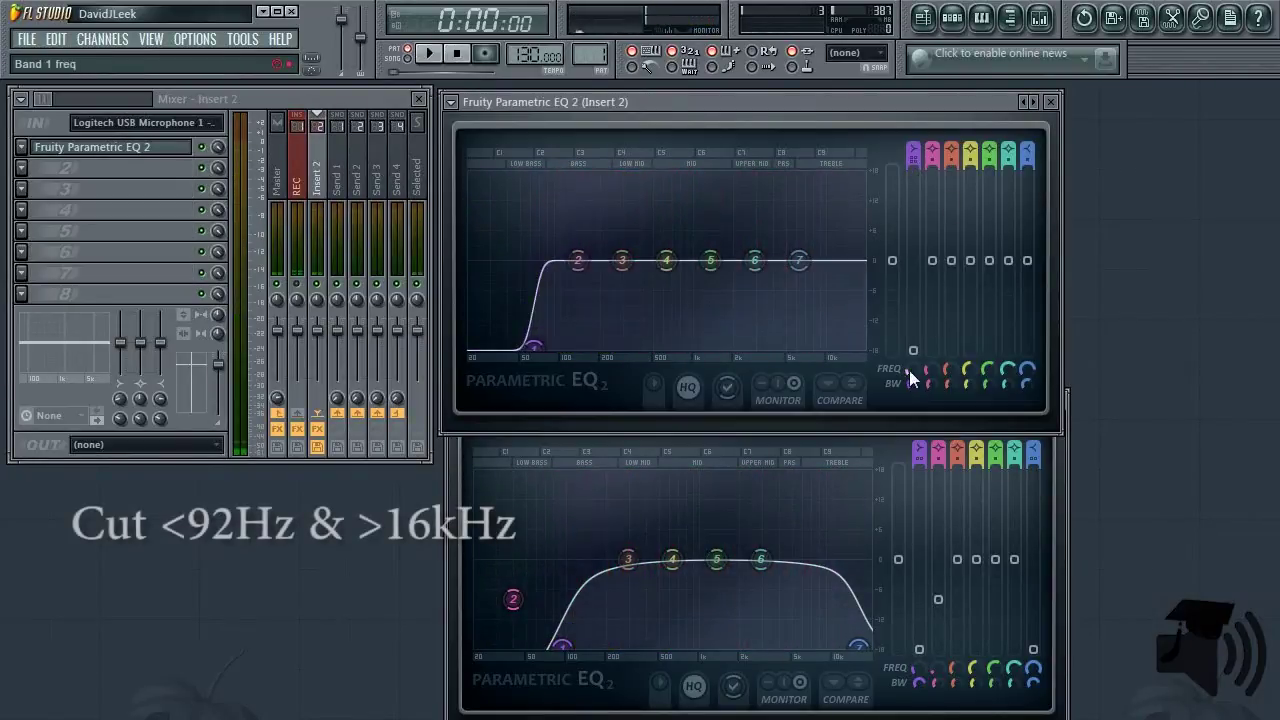
Shape Insert 2's first Parametric EQ 2 to cut frequencies below 92 Hz and above 16 kHz, matching the REC track's curve.
drag(909, 370, 910, 360)
drag(932, 260, 932, 350)
drag(932, 369, 940, 451)
drag(1027, 260, 1027, 330)
mouse_move(1027, 369)
mouse_down()
mouse_move(1026, 163)
mouse_move(1016, 322)
mouse_move(1034, 366)
mouse_up()
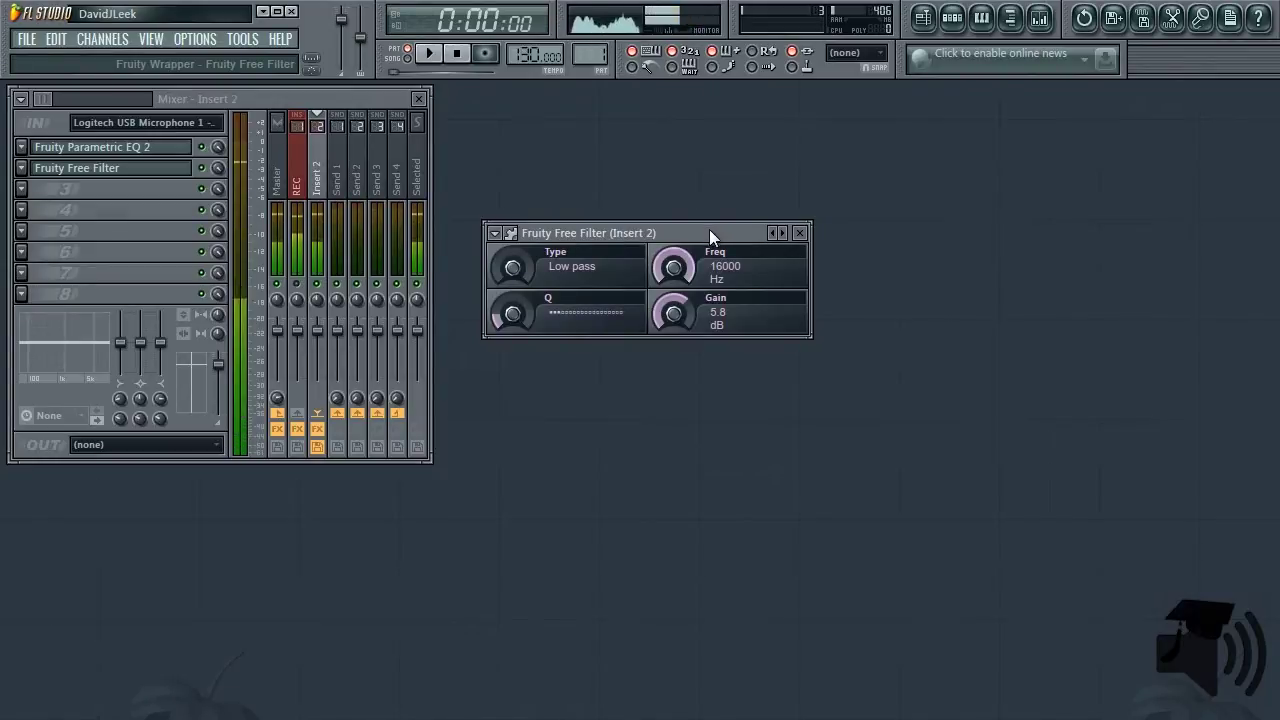
Apply the Noise remover preset to Insert 2's Fruity Free Filter and toggle the filter to compare the sound.
click(494, 233)
mouse_move(580, 286)
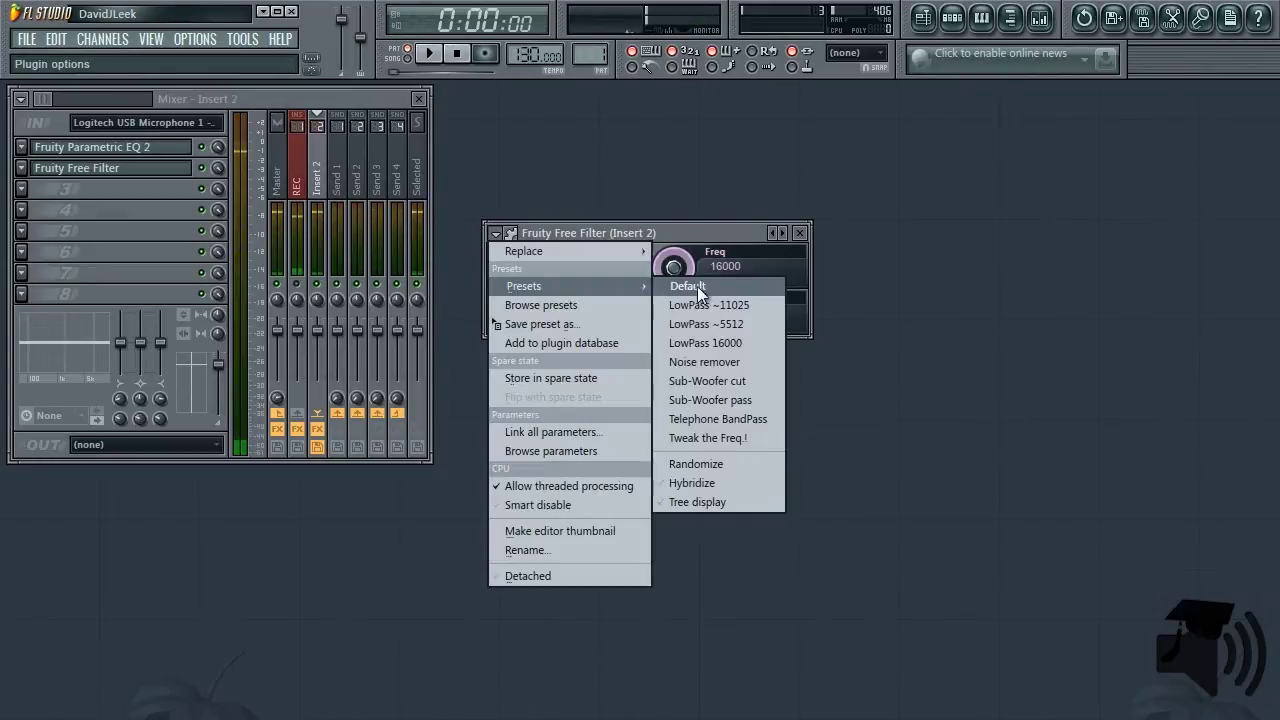
click(714, 364)
drag(605, 232, 565, 200)
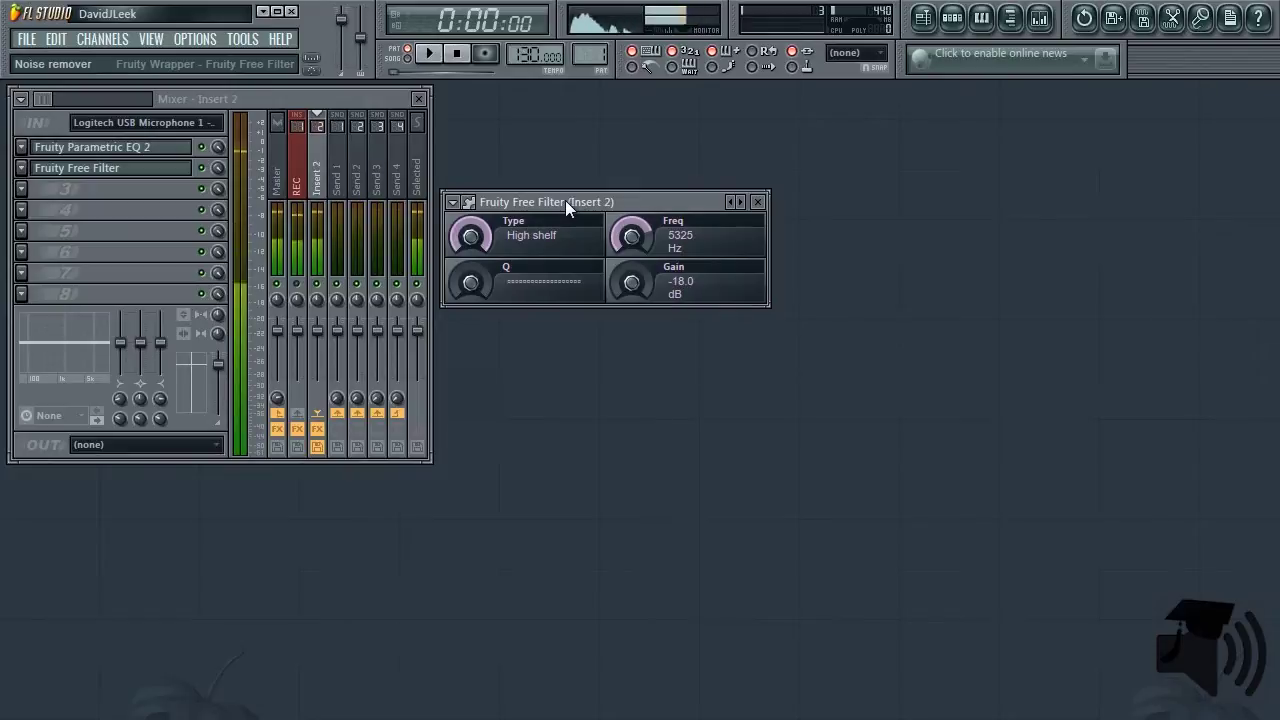
click(203, 169)
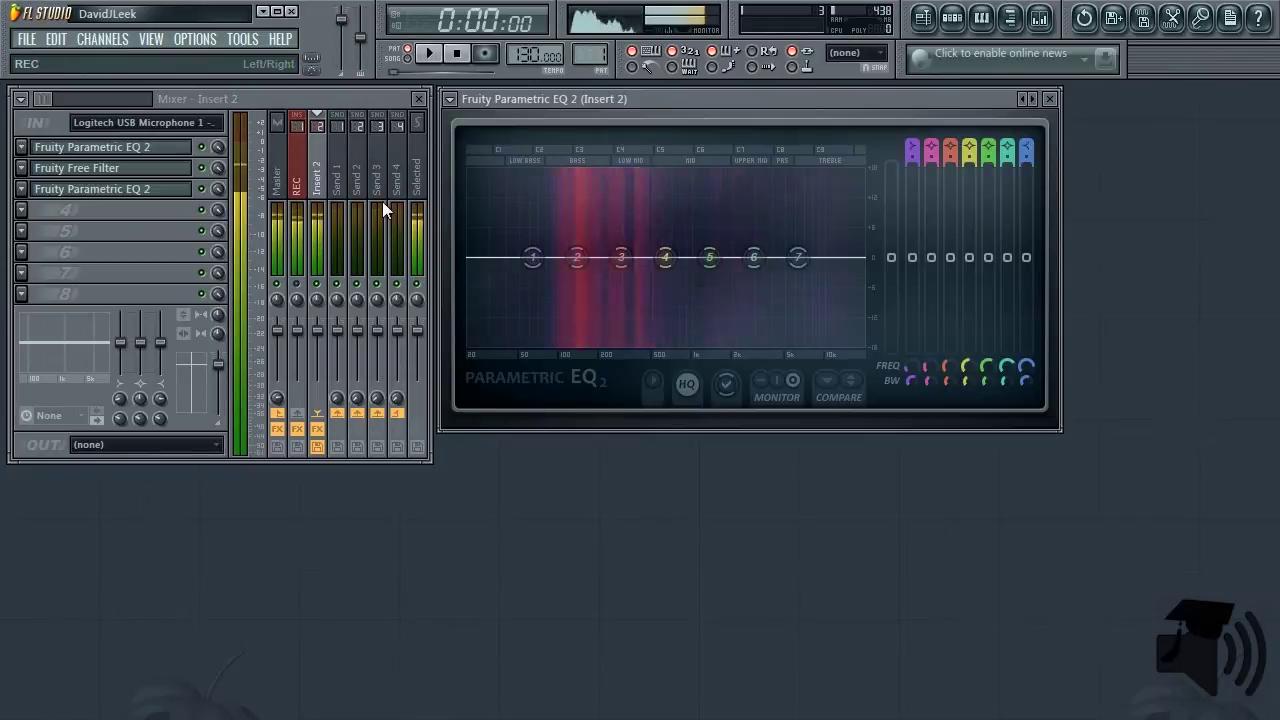
Apply the Vocal Presence preset to Insert 2's second Parametric EQ 2 and compare the sound with it bypassed.
click(451, 99)
mouse_move(523, 153)
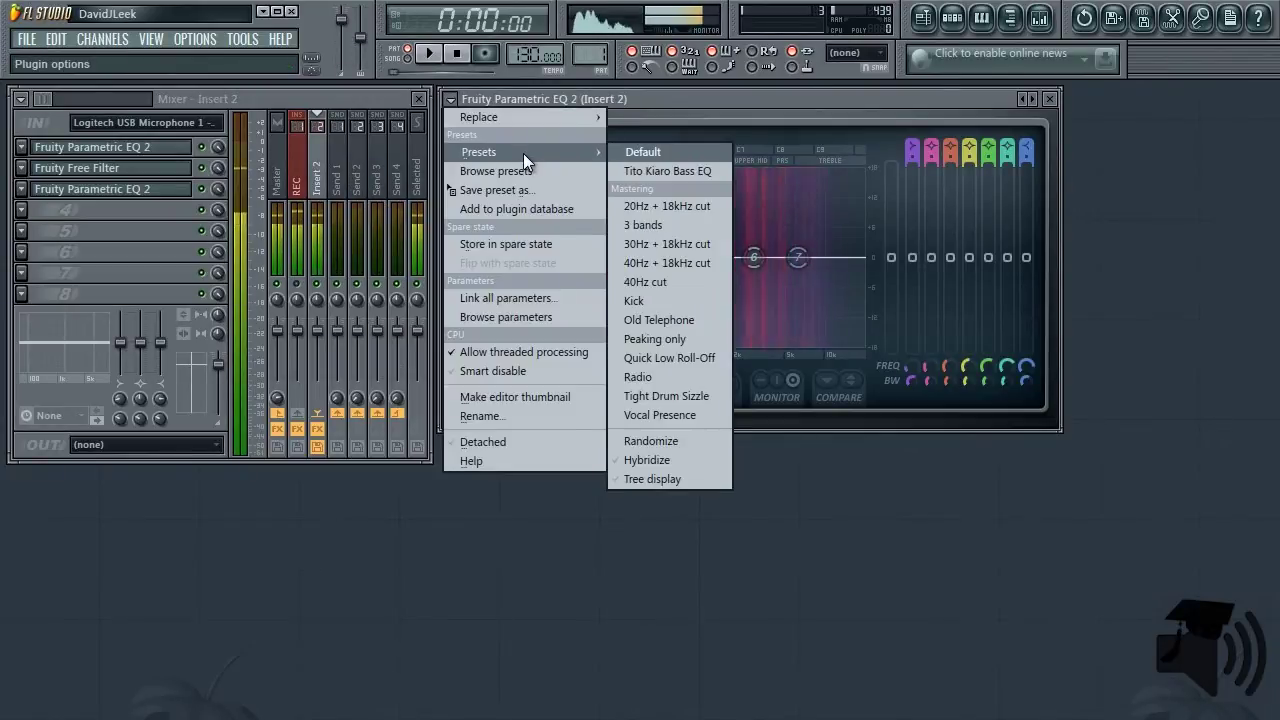
click(690, 417)
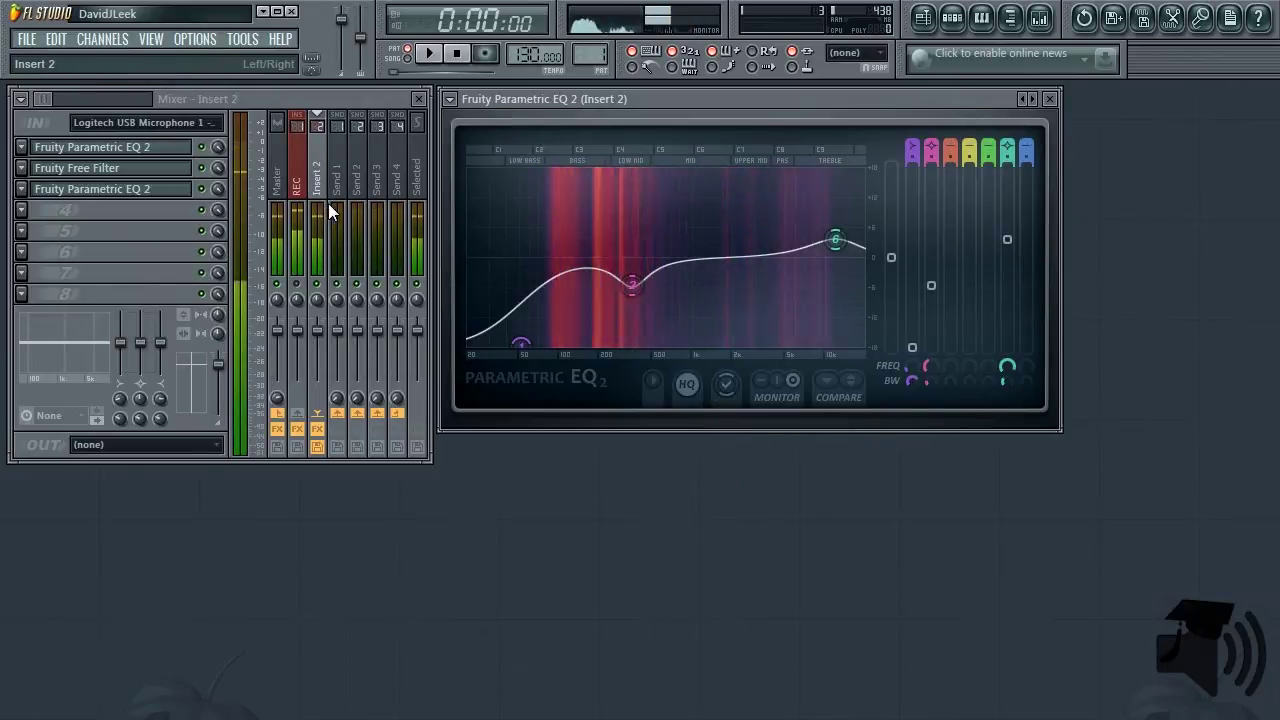
click(203, 190)
click(203, 190)
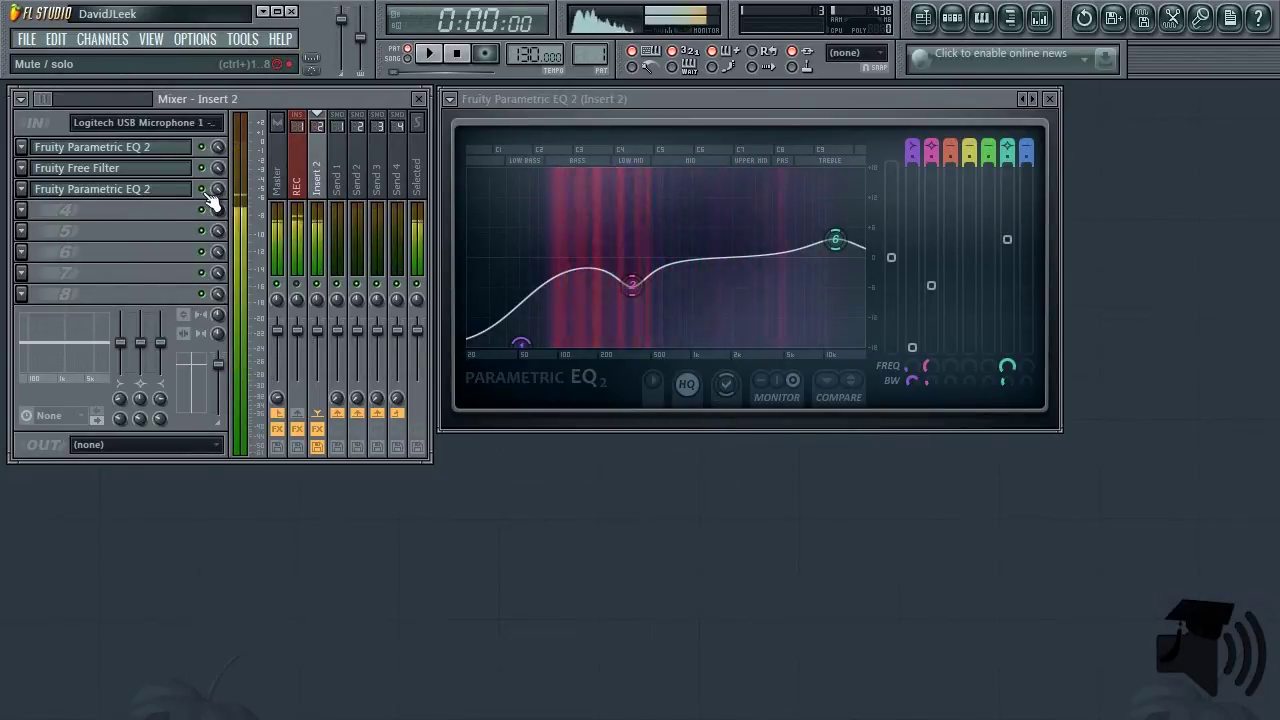
Change band 5's type in Insert 2's second Parametric EQ 2 and match its frequency to the REC track's EQ.
click(298, 190)
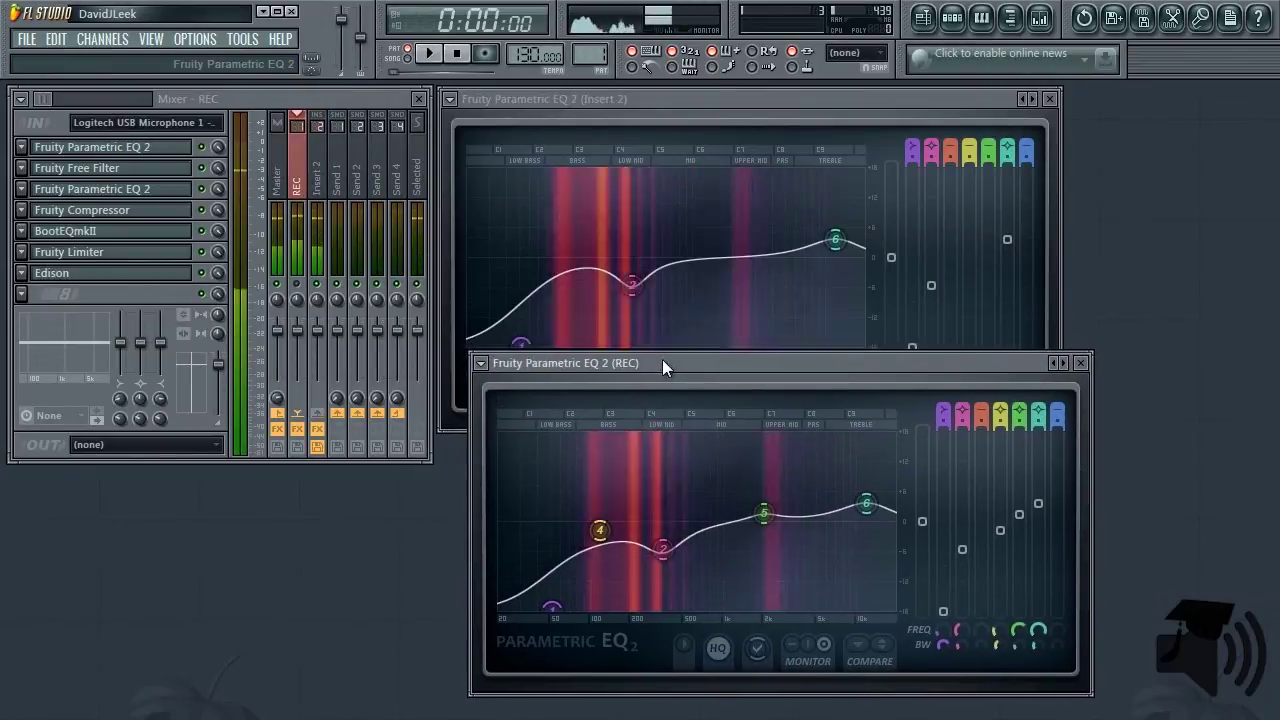
drag(662, 359, 633, 373)
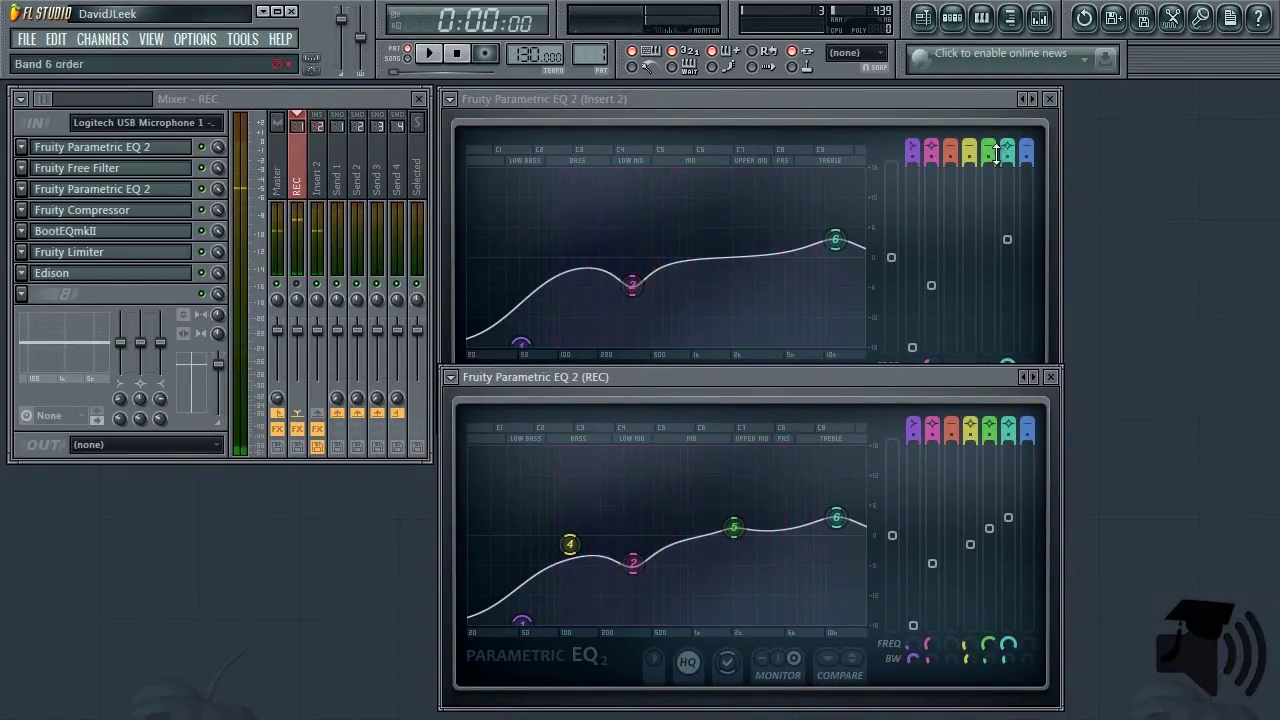
drag(988, 151, 988, 106)
right_click(989, 642)
click(1035, 718)
right_click(989, 364)
click(1069, 566)
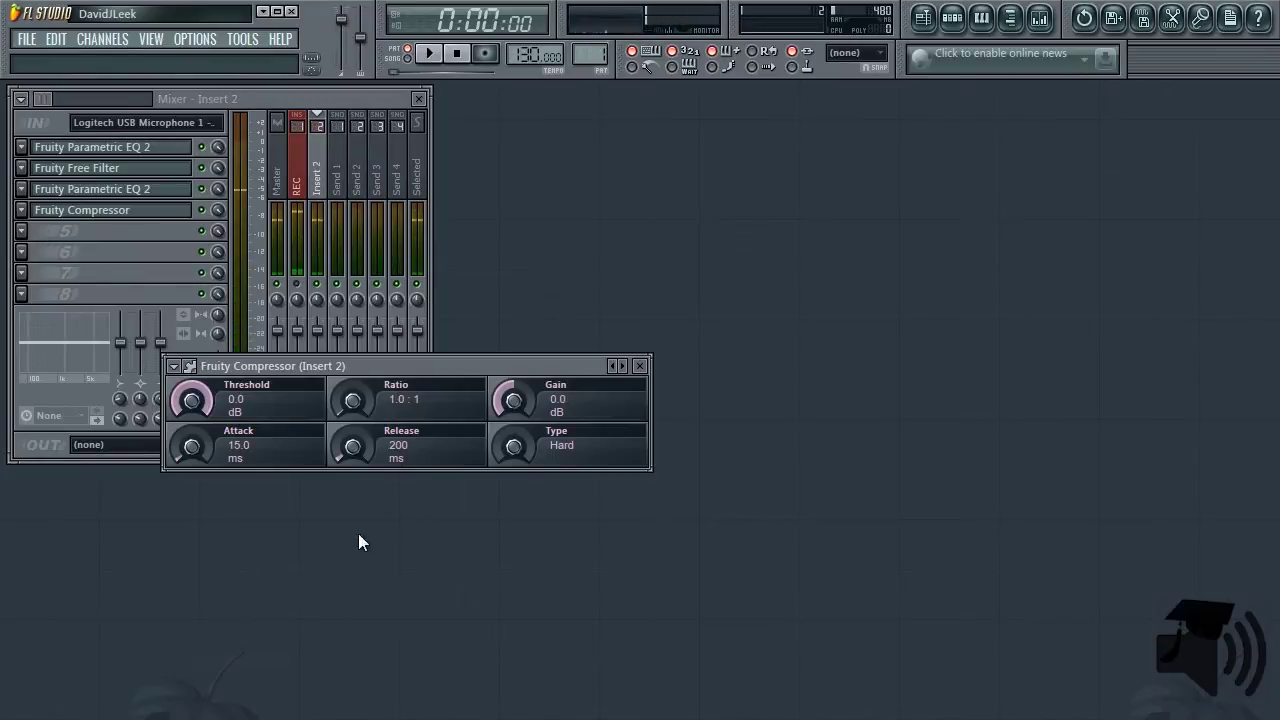
Set Insert 2's Fruity Compressor to -18.0 dB threshold, 2.6:1 ratio, 0.0 ms attack and Vintage type, and raise its gain.
drag(395, 373, 681, 138)
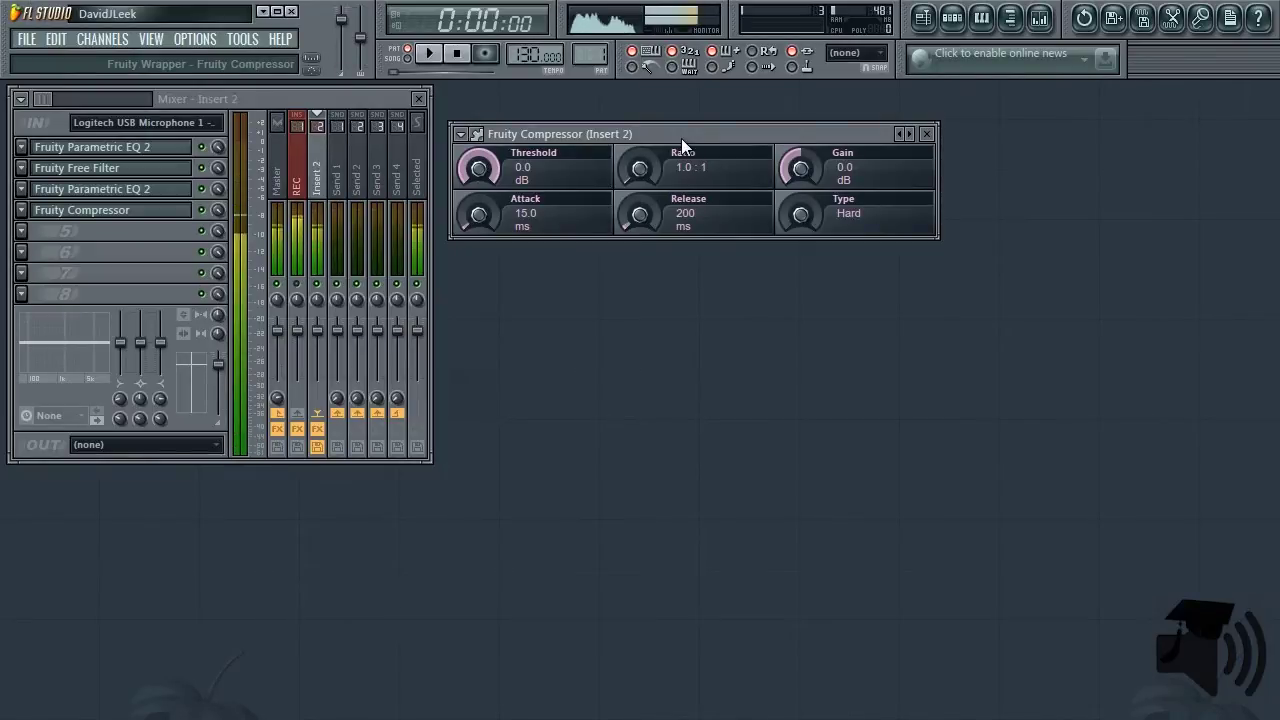
drag(681, 138, 663, 102)
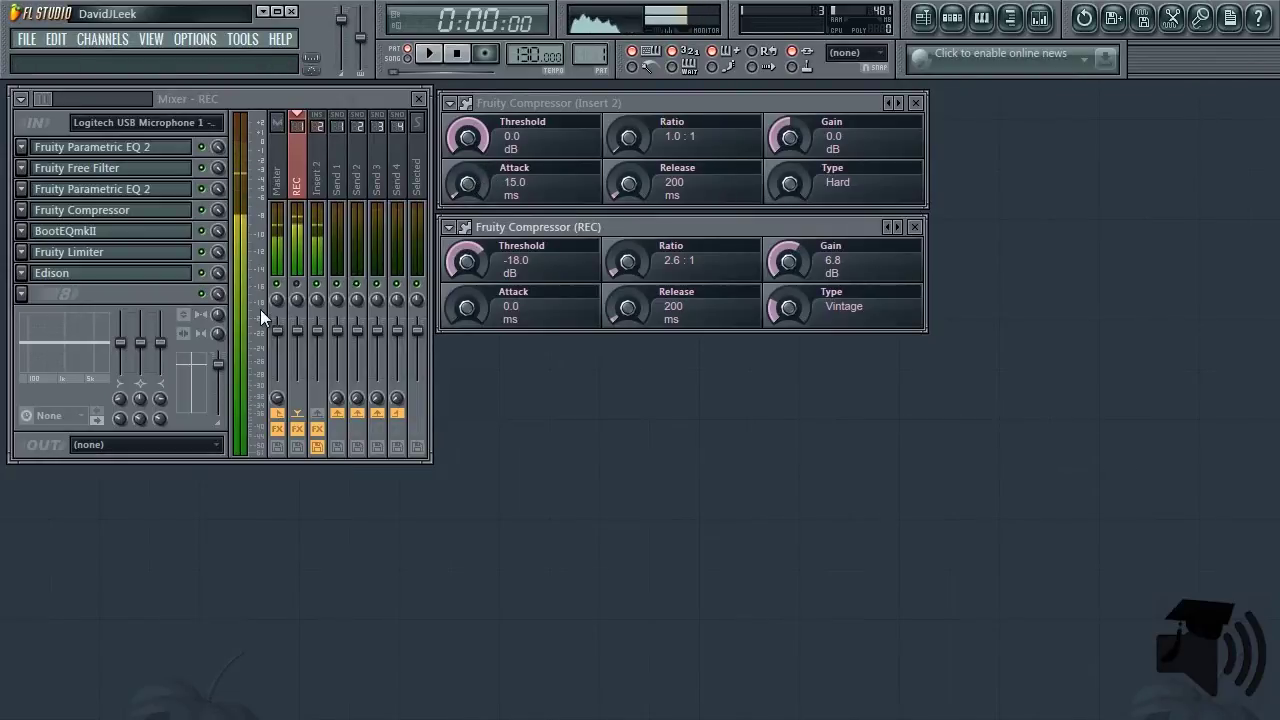
click(311, 210)
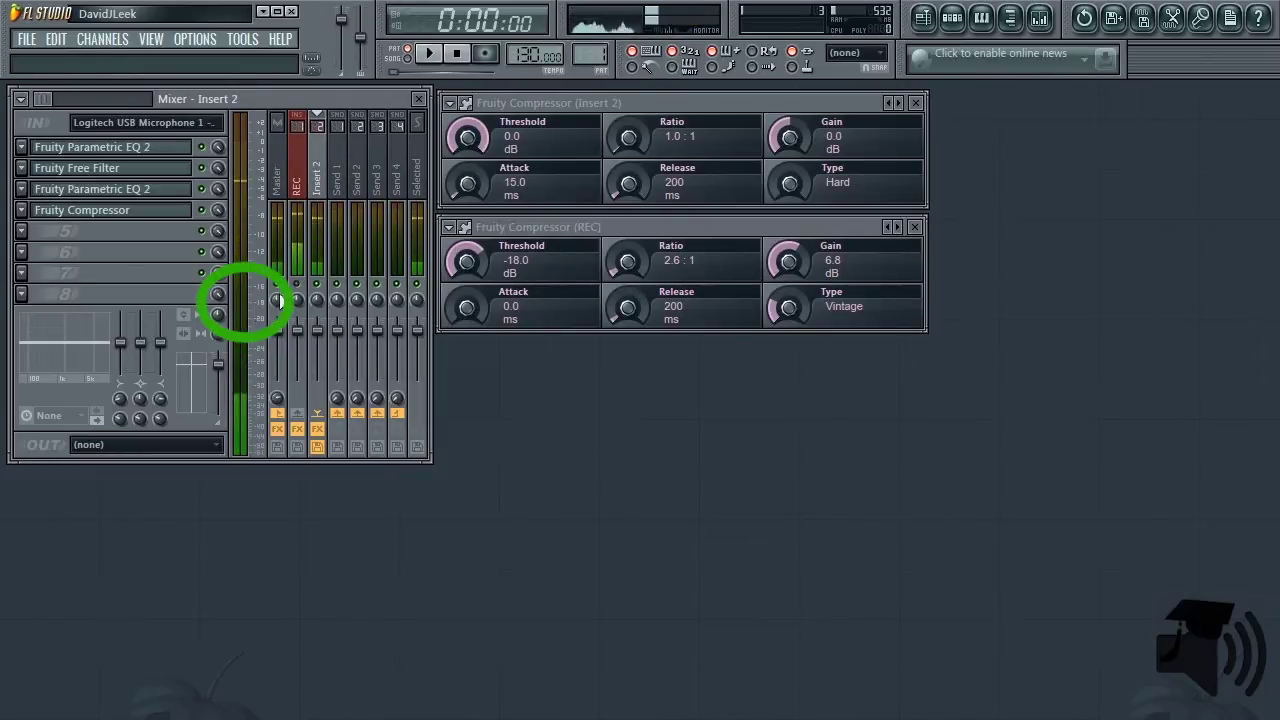
drag(467, 138, 468, 203)
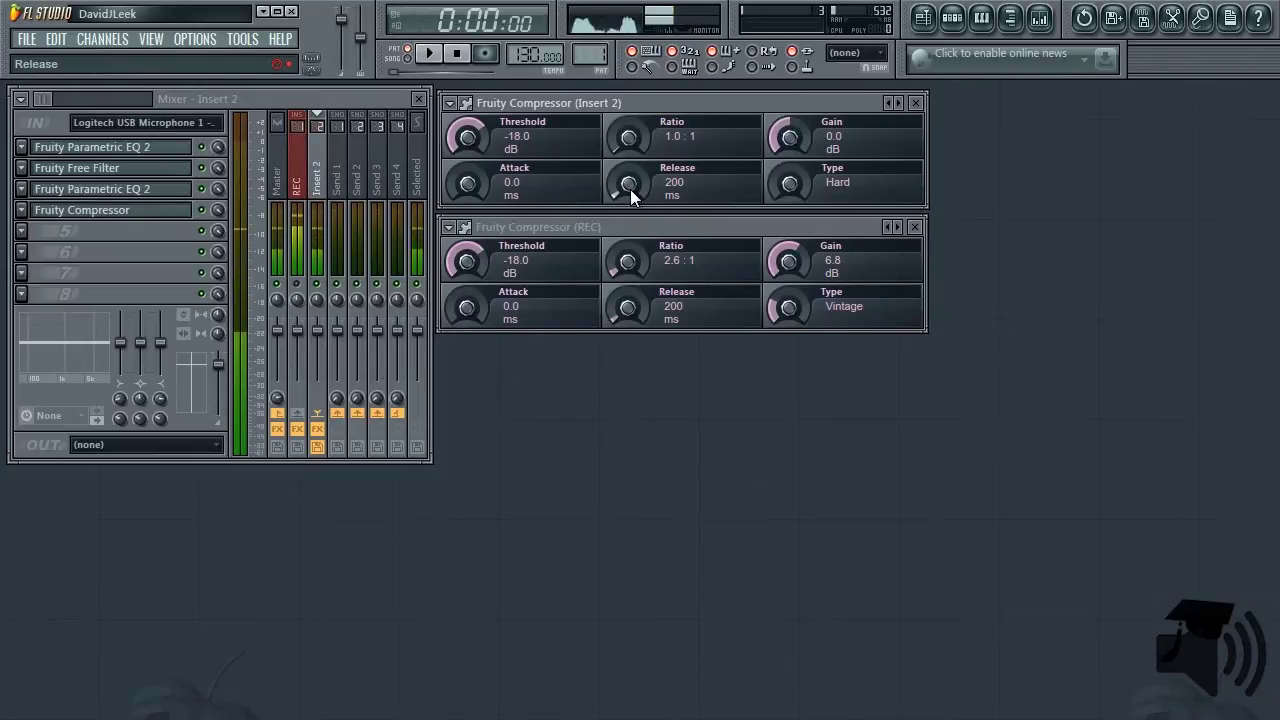
mouse_move(628, 138)
mouse_down()
mouse_move(618, 122)
mouse_move(629, 138)
mouse_up()
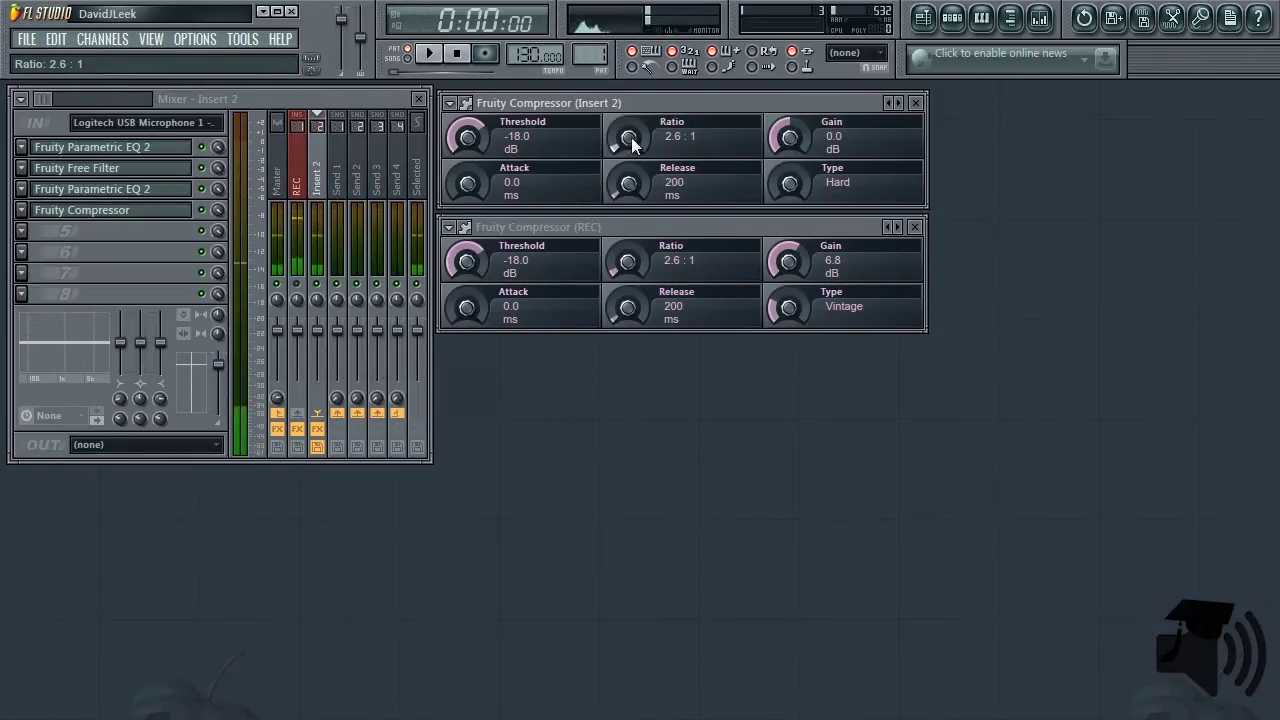
drag(790, 198, 790, 188)
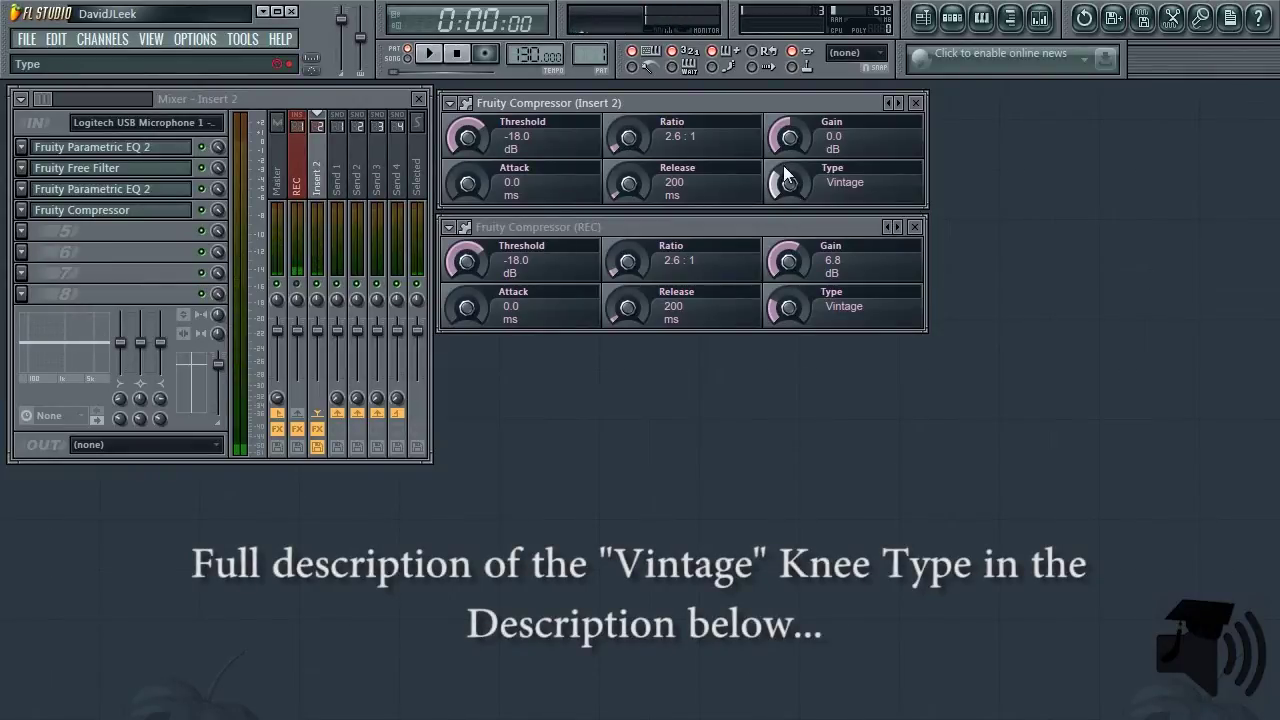
drag(788, 138, 782, 110)
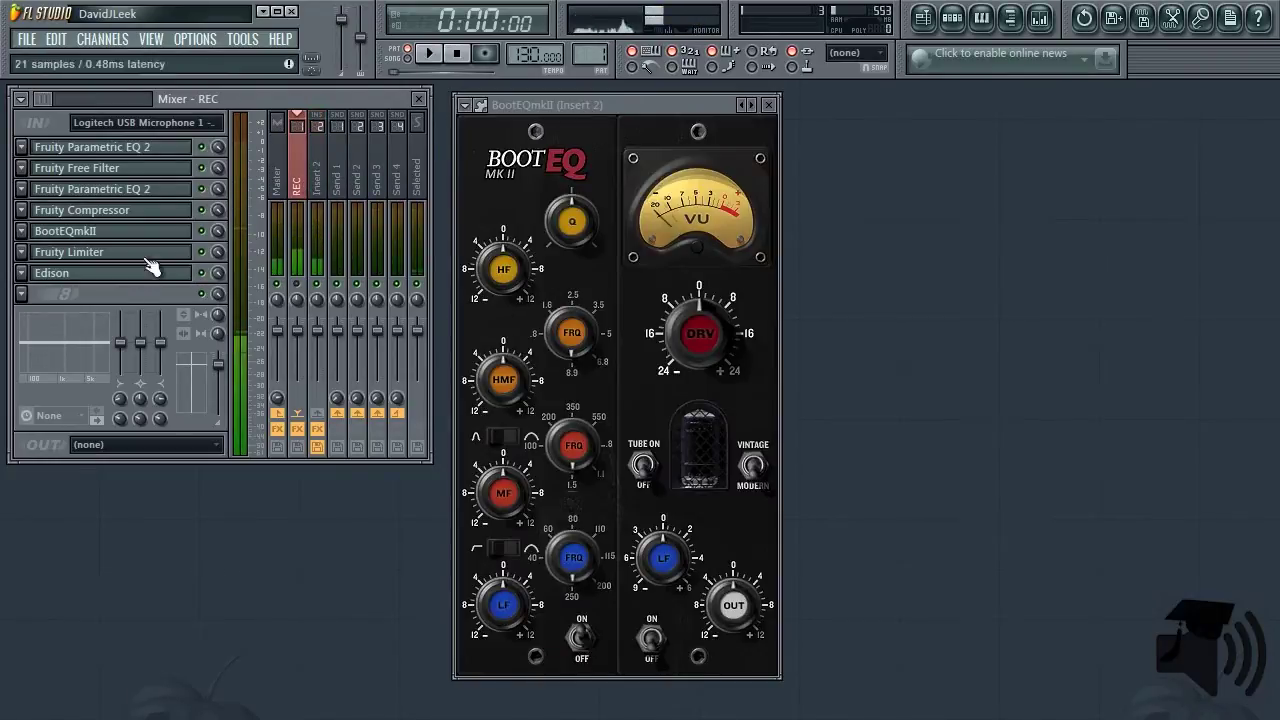
Adjust the HF gain, HMF frequency and HMF gain of Insert 2's BootEQmkII, using the REC track's instance as reference.
click(70, 231)
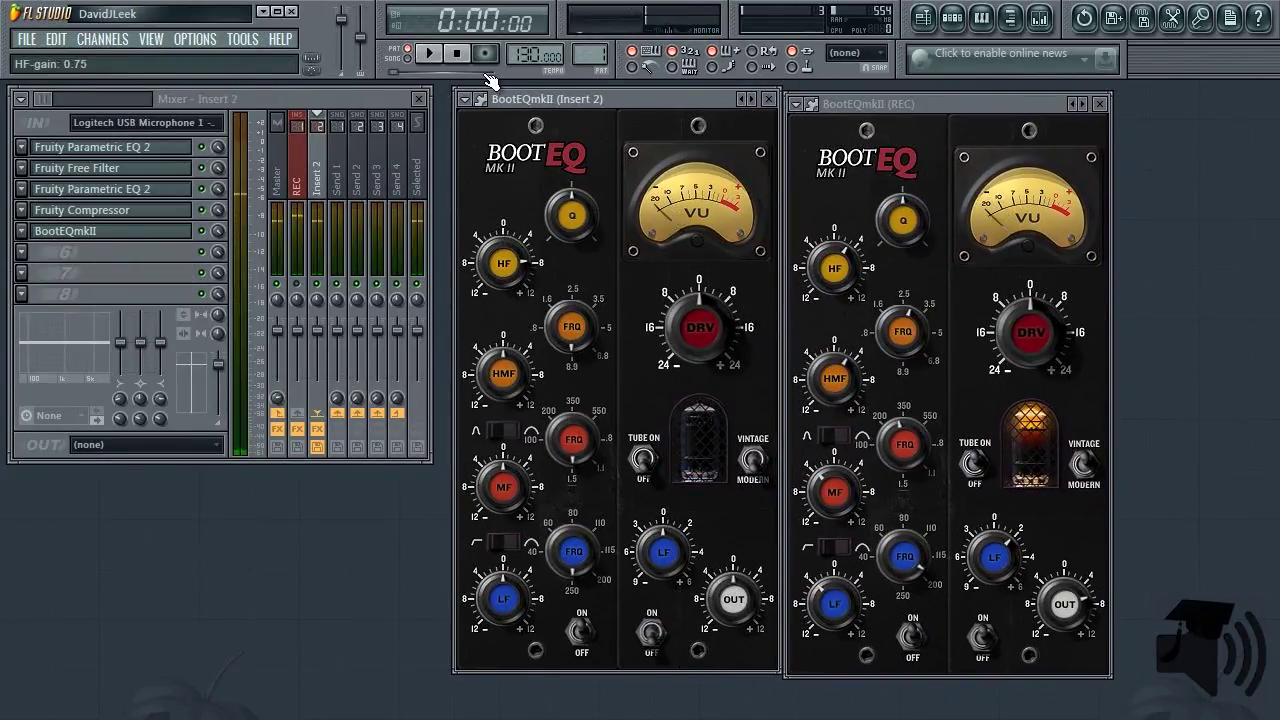
drag(490, 80, 492, 5)
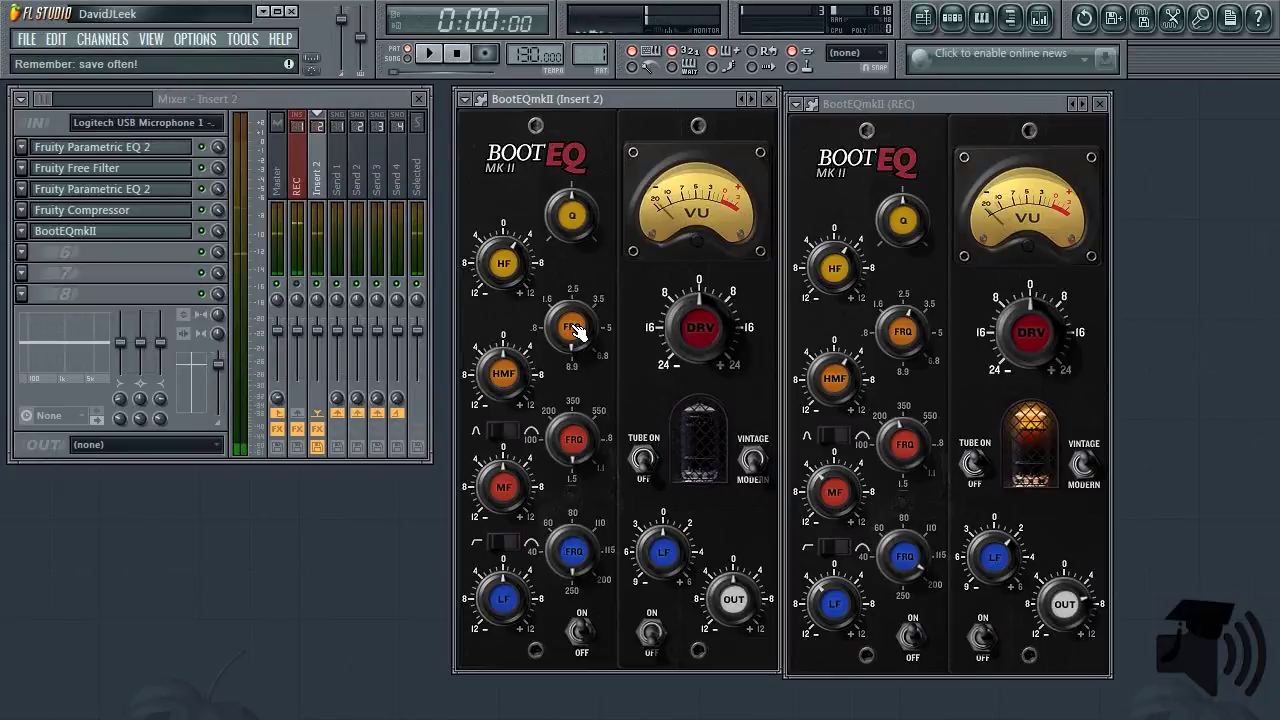
drag(577, 331, 579, 372)
drag(596, 513, 618, 719)
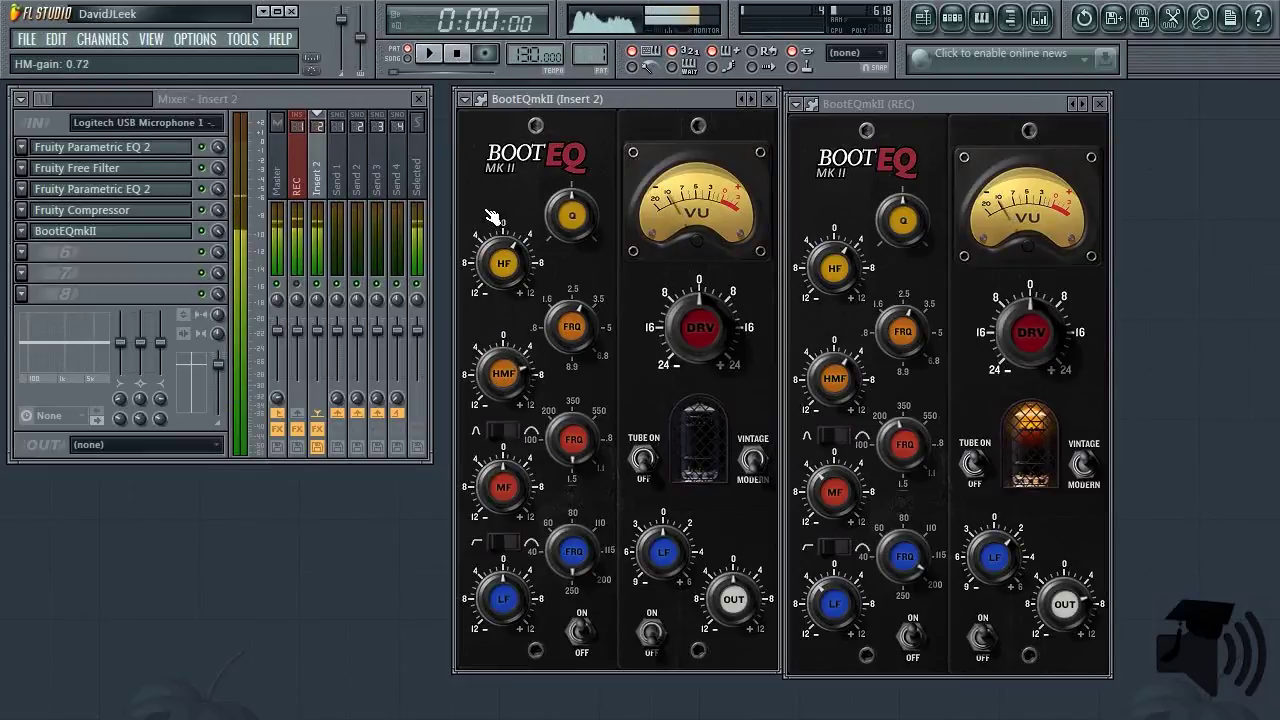
drag(479, 138, 572, 437)
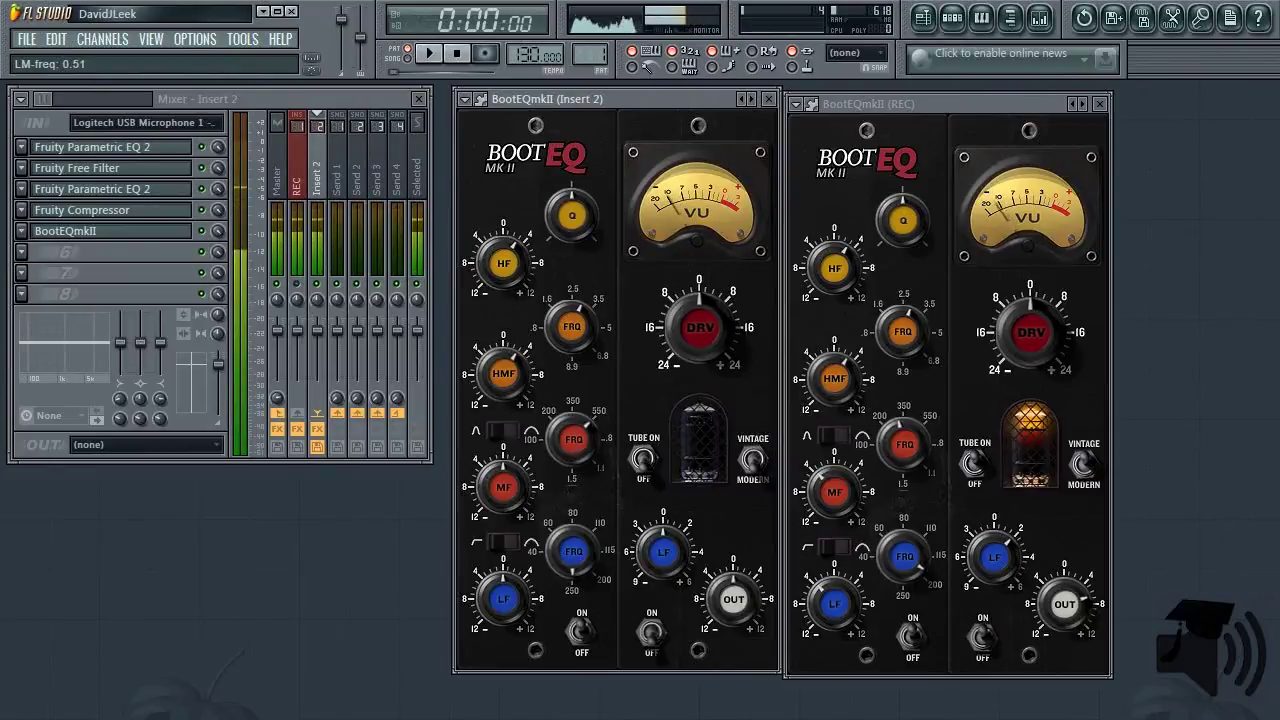
Set Insert 2's BootEQmkII to LM frequency 0.33, LM gain 0.34 and LF gain 0.13, and match its LF frequency to REC's instance.
drag(574, 439, 589, 489)
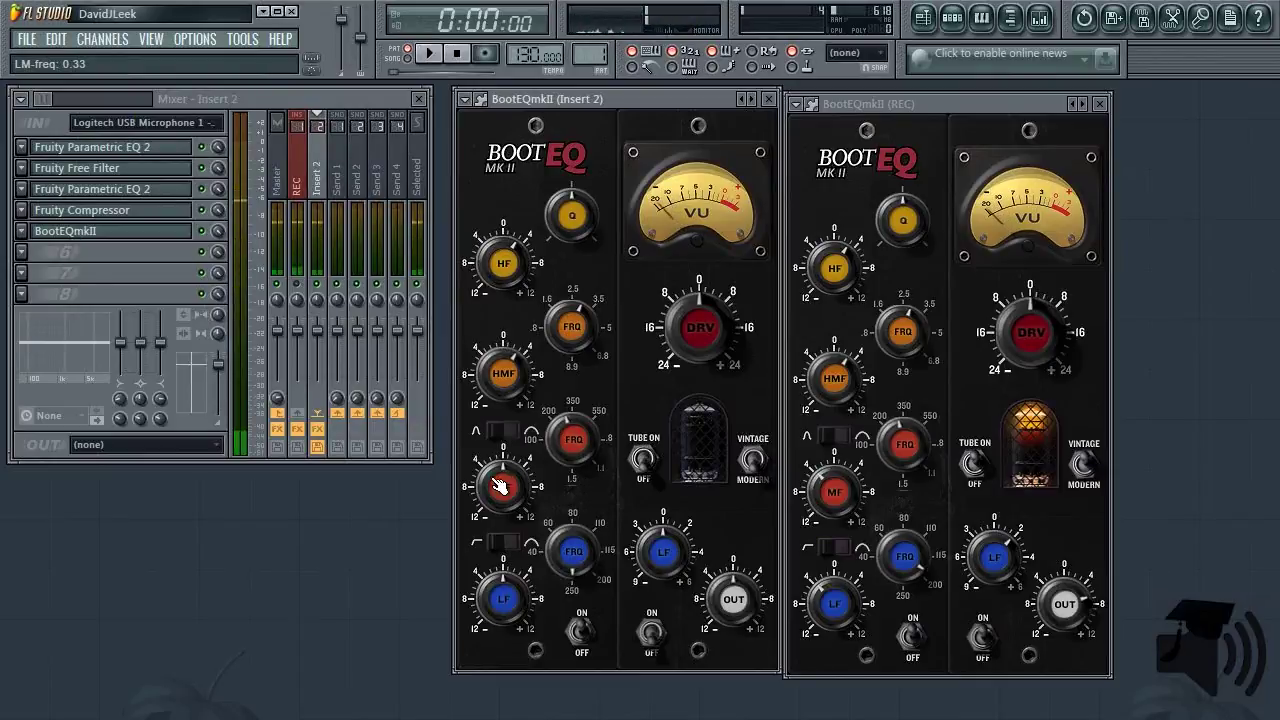
drag(499, 525, 499, 498)
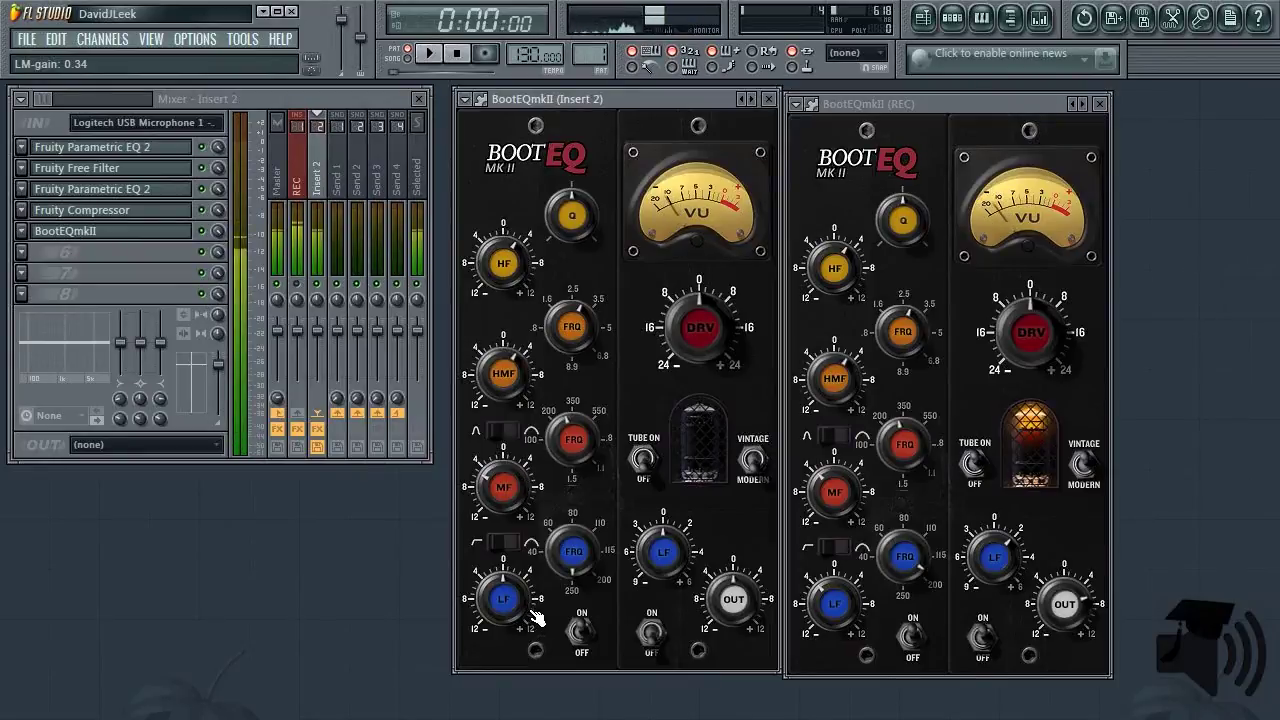
drag(571, 561, 575, 712)
drag(513, 596, 513, 712)
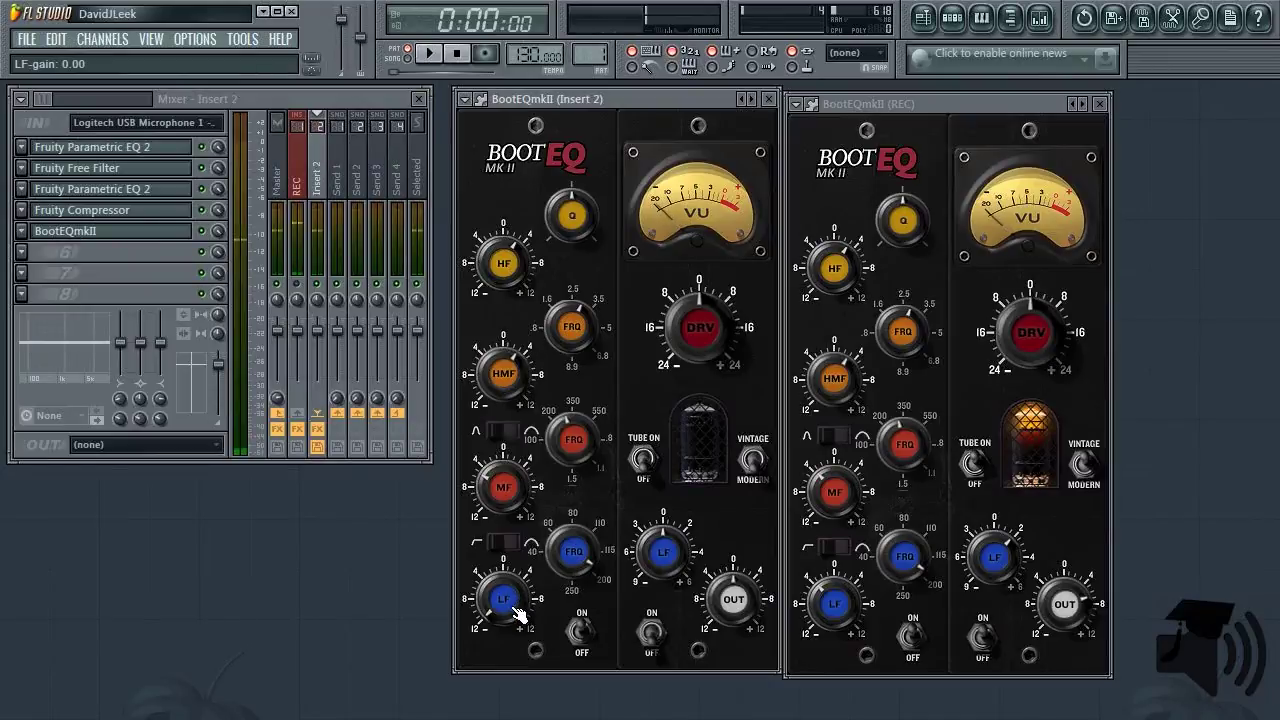
drag(498, 595, 483, 560)
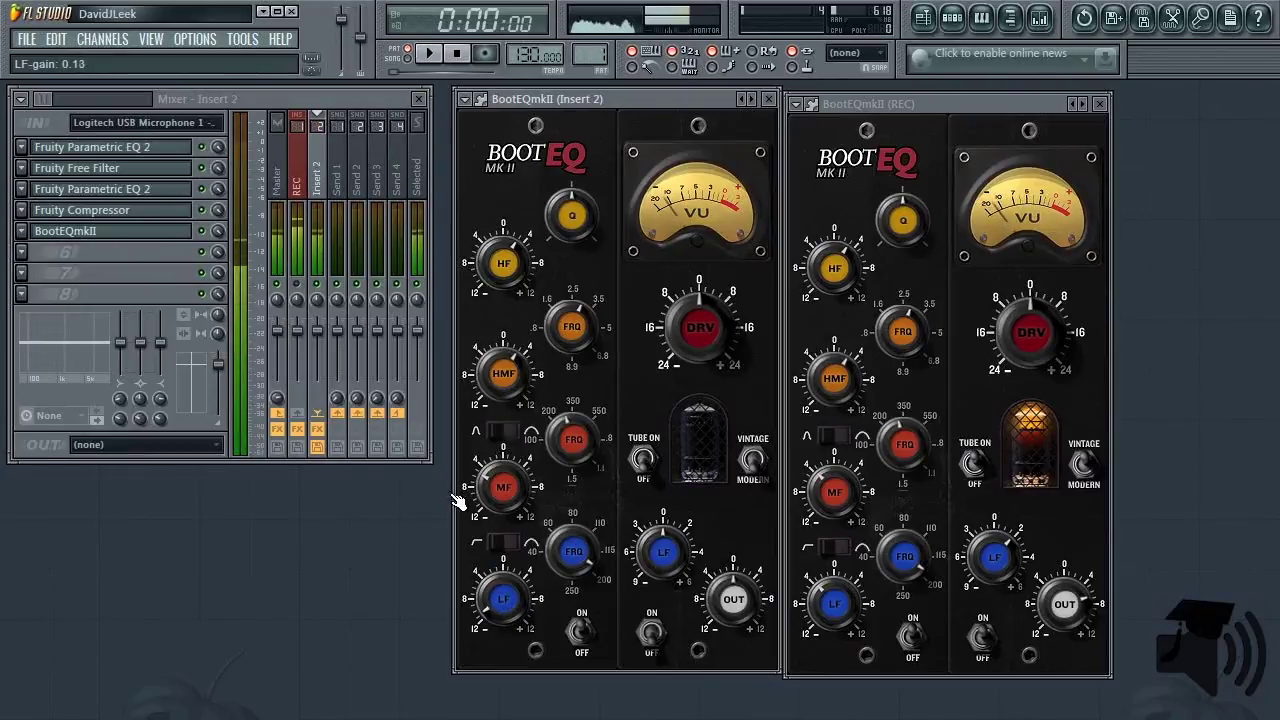
Switch on the tube in Insert 2's BootEQmkII, set its LF-TF to 0.58, and raise the output to match REC's instance.
drag(430, 432, 380, 286)
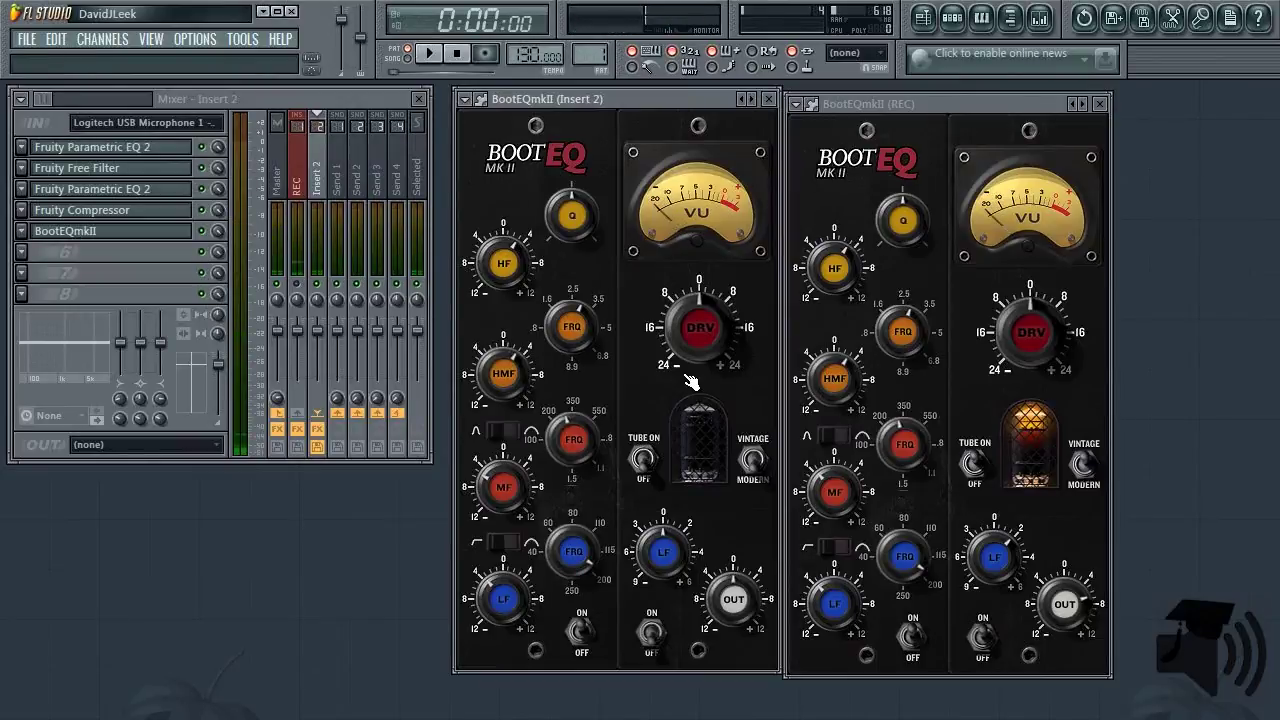
click(657, 466)
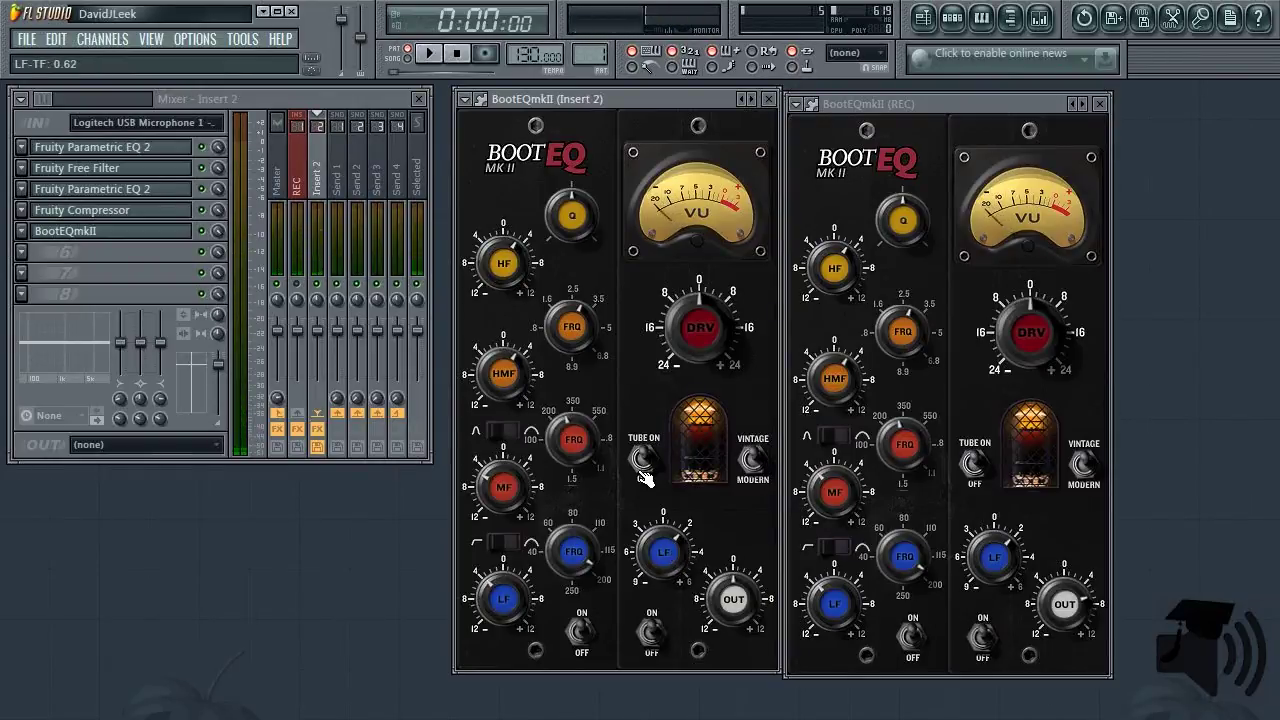
drag(670, 577, 674, 594)
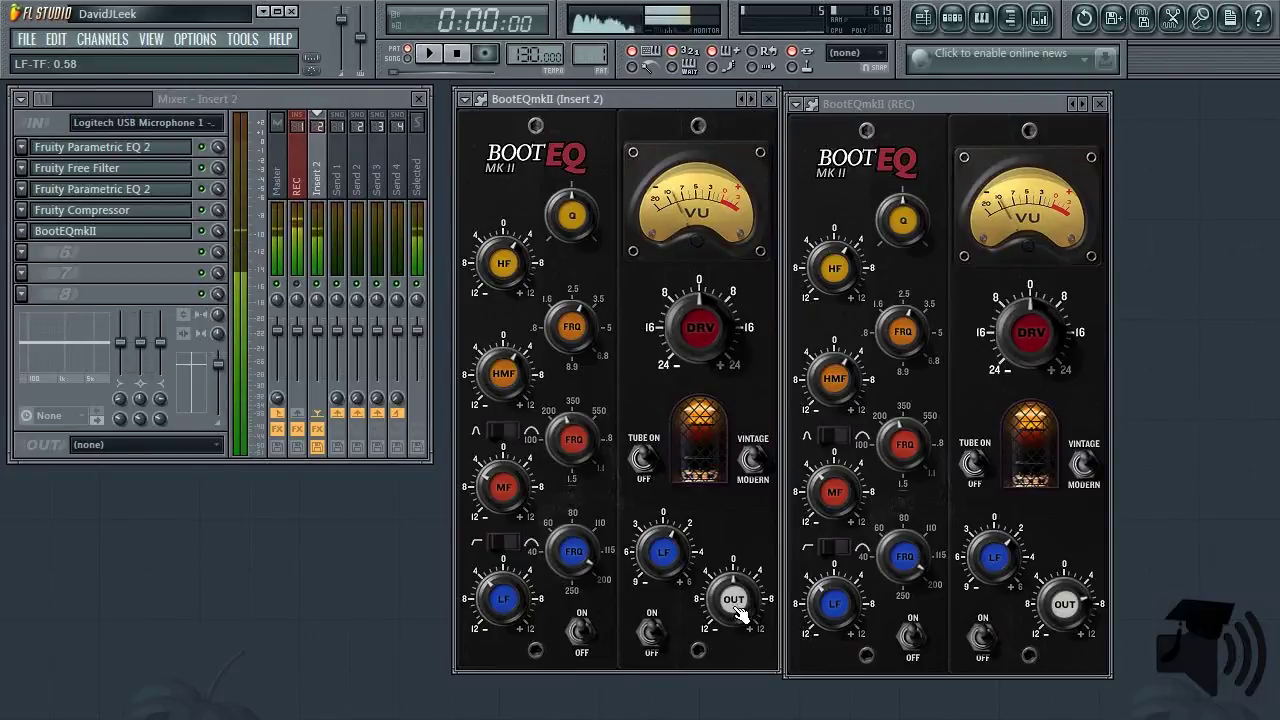
drag(735, 607, 693, 472)
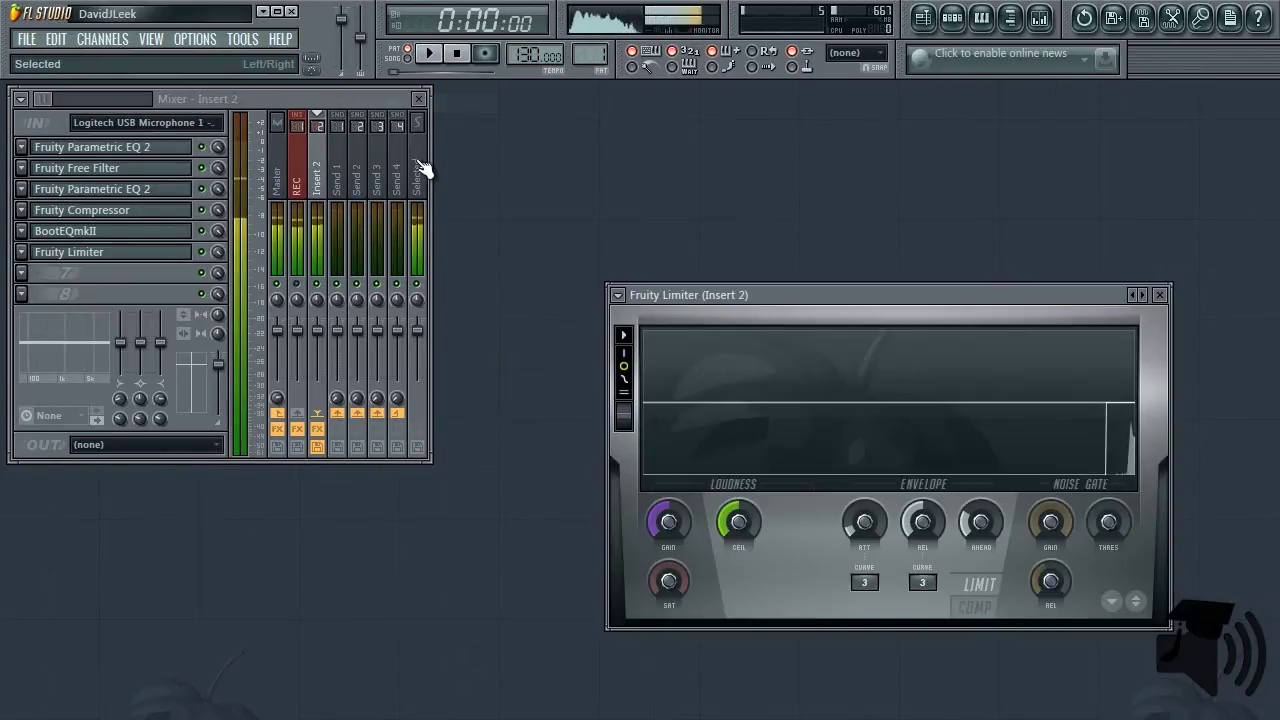
Review the settings of Insert 2's effect chain, covering the Fruity Limiter, Parametric EQ 2, Free Filter, Compressor and BootEQmkII.
drag(766, 297, 630, 136)
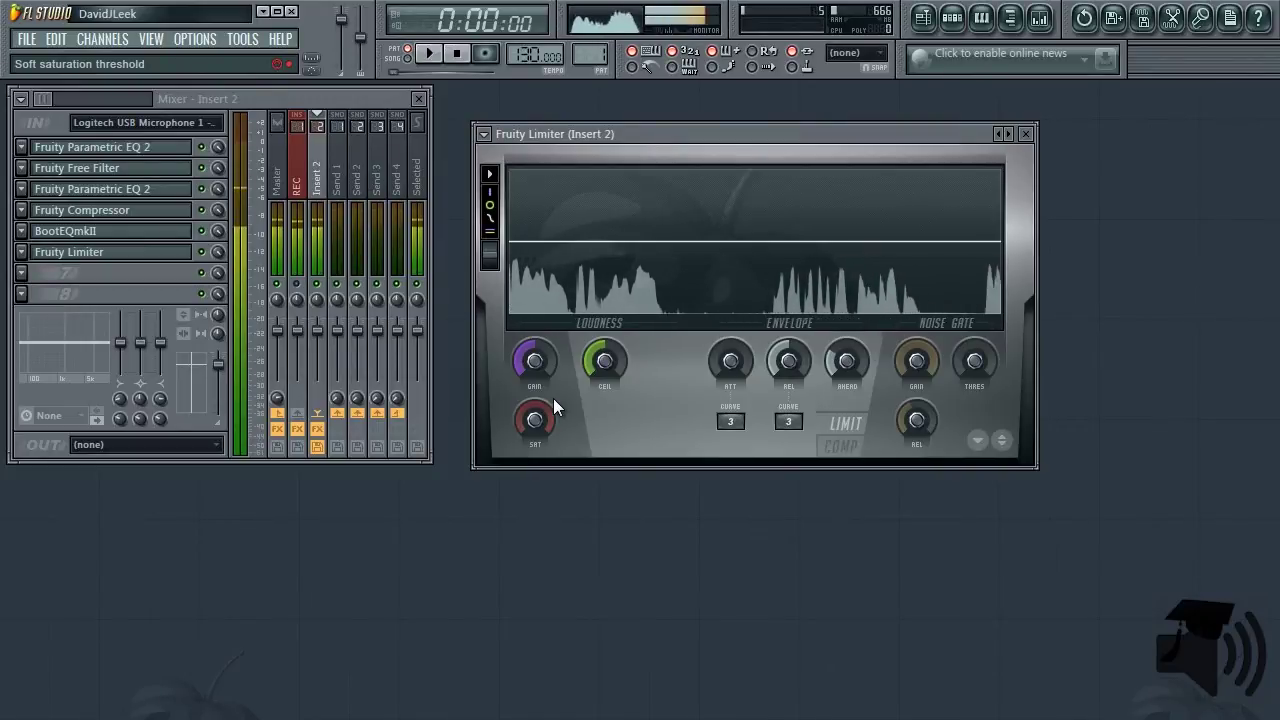
key(Escape)
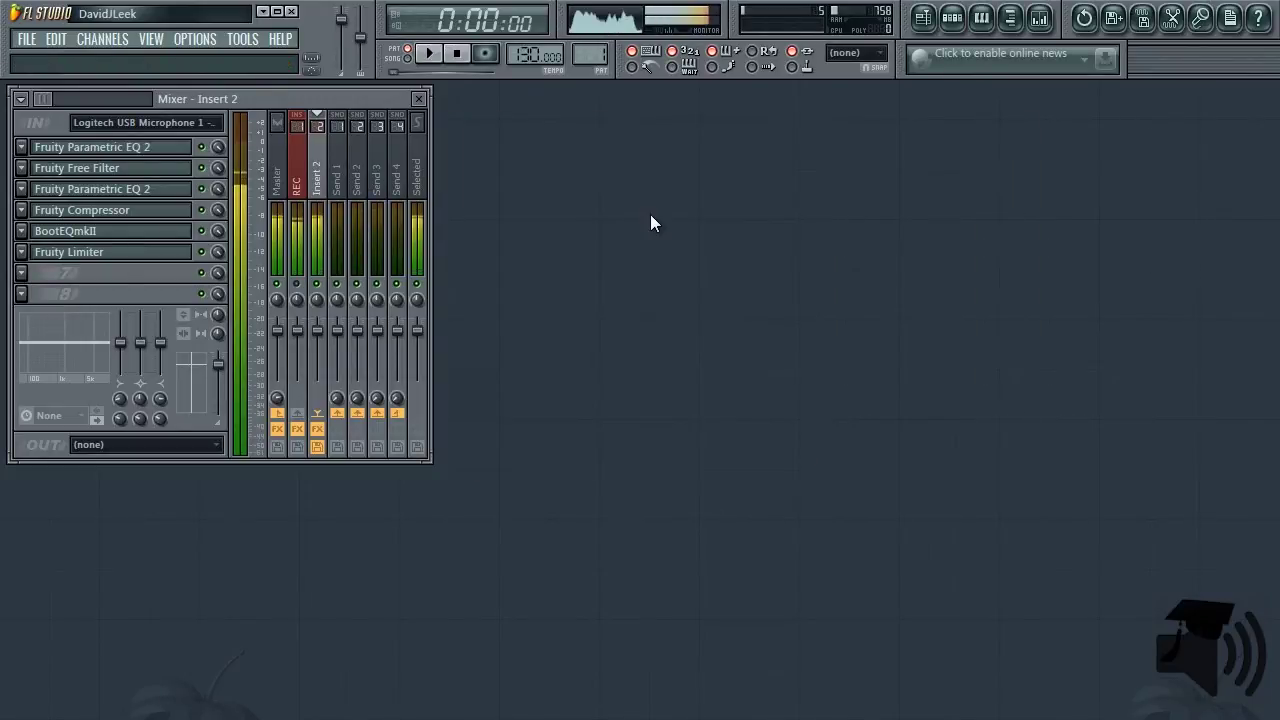
click(122, 149)
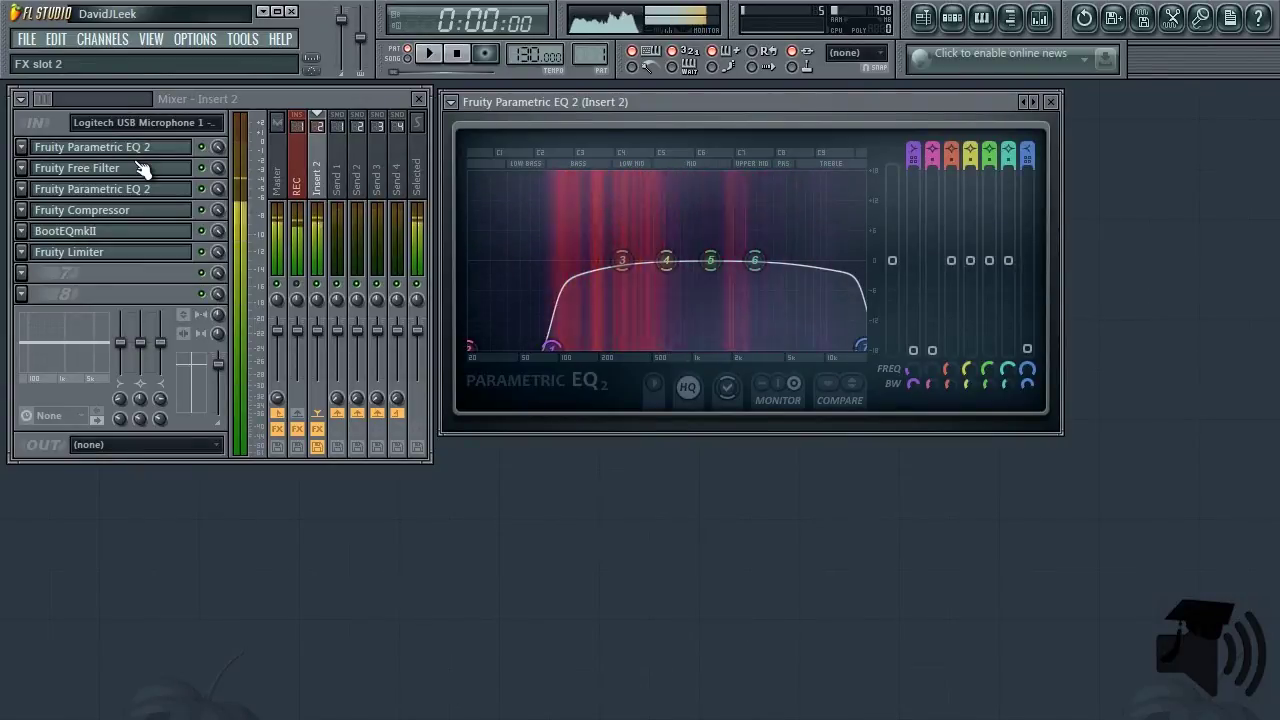
click(141, 168)
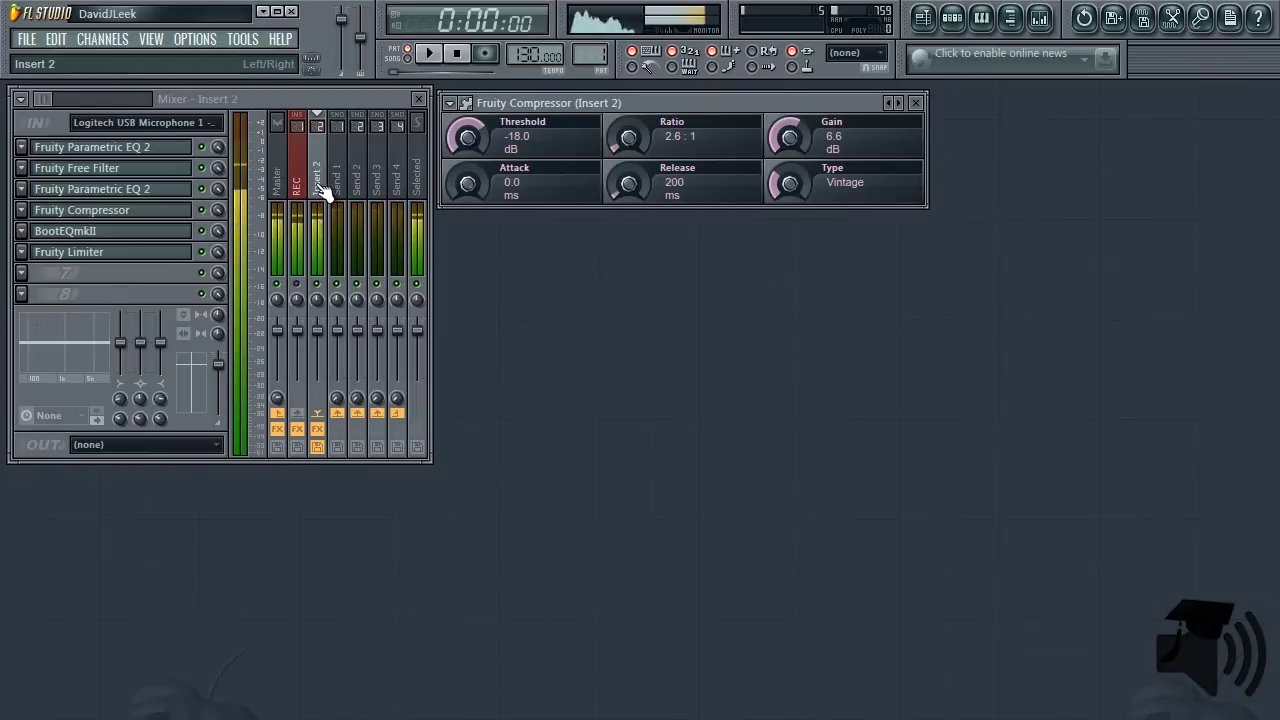
click(70, 231)
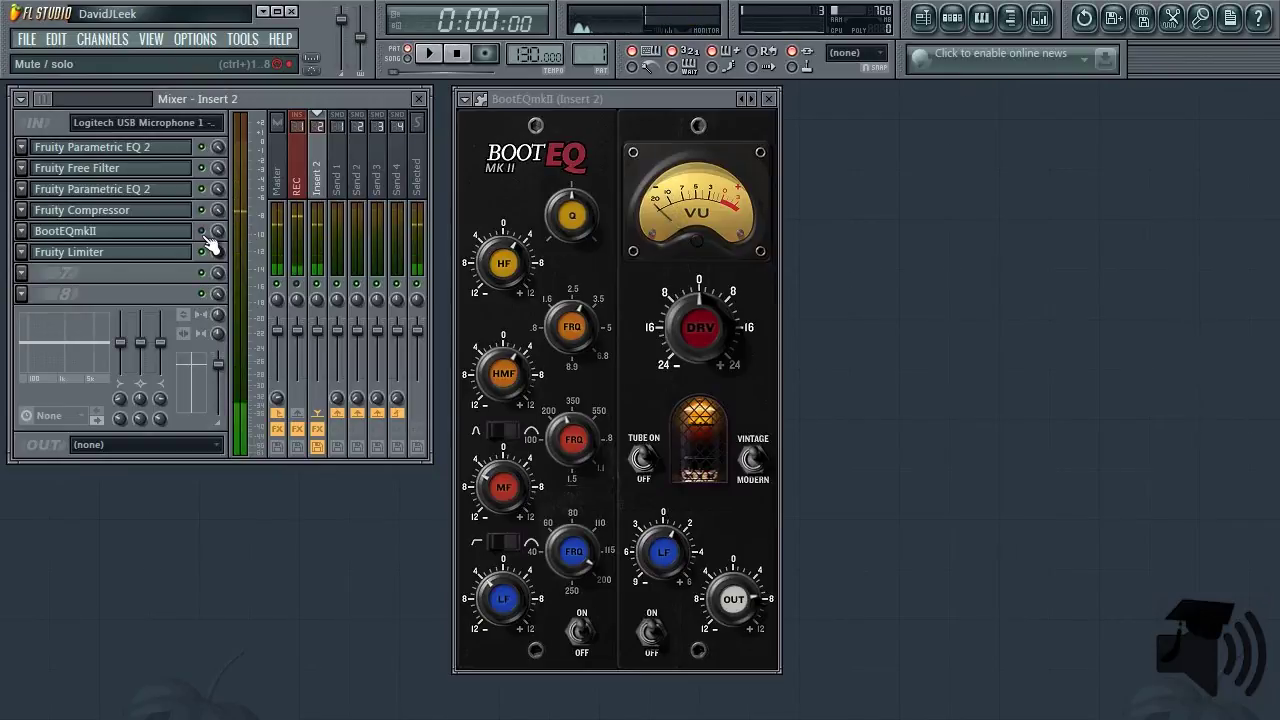
click(178, 258)
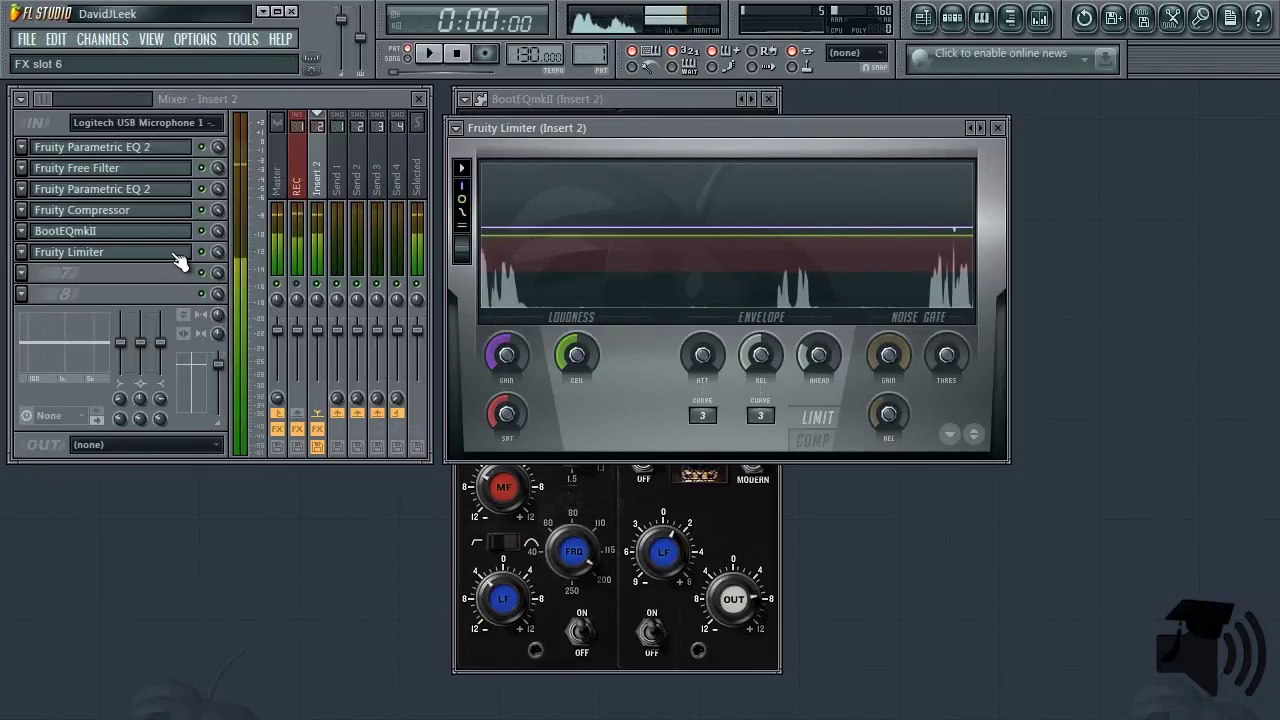
click(178, 258)
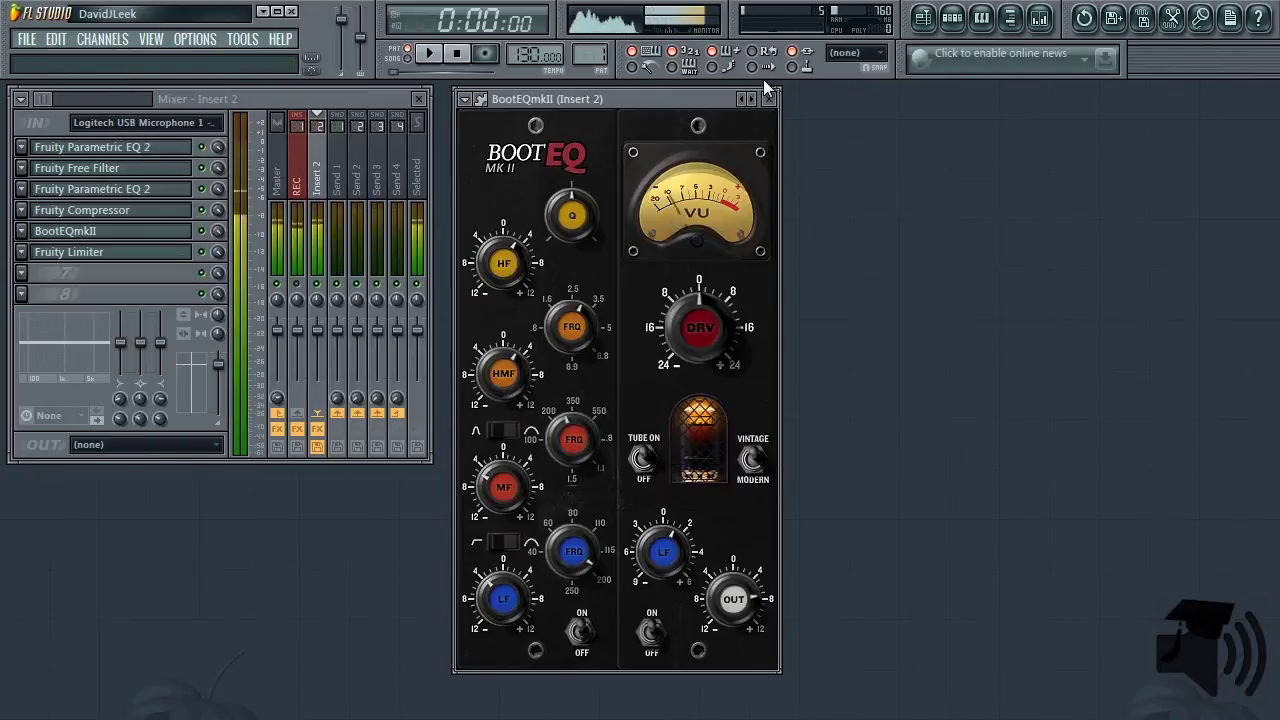